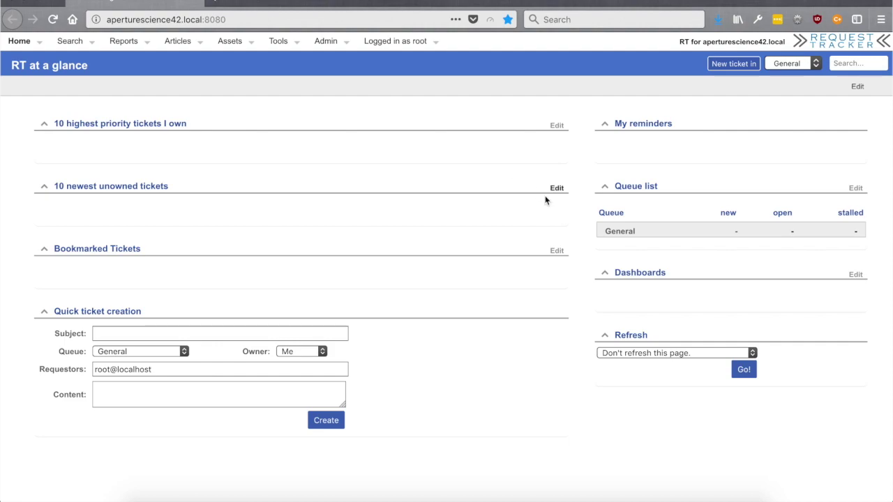
Go from the Admin Queues list to a blank Create a queue form
mouse_move(424, 43)
mouse_move(417, 45)
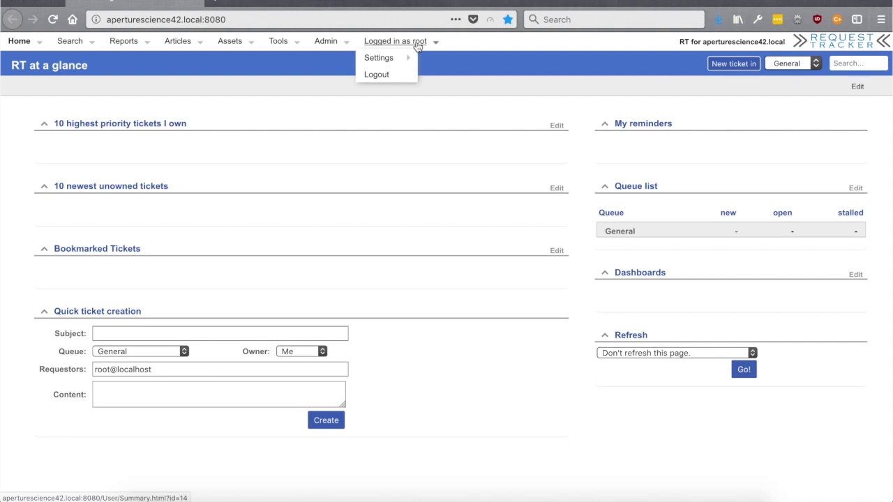
mouse_move(335, 46)
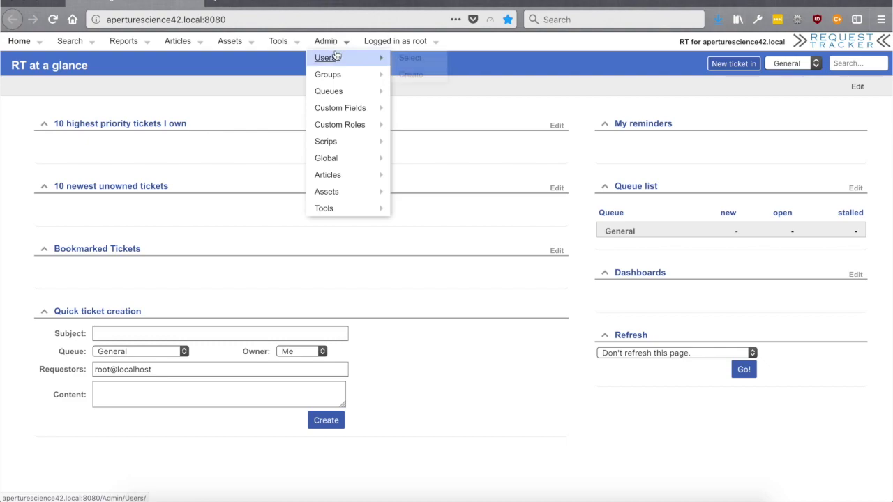
mouse_move(334, 94)
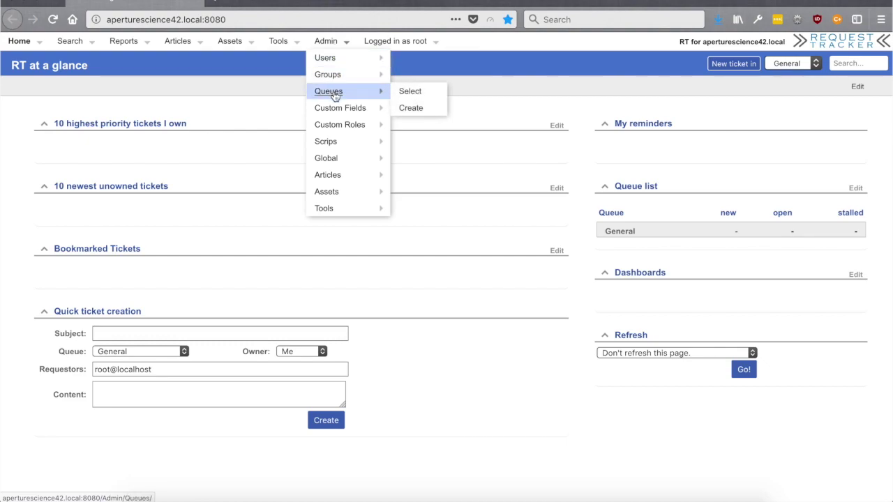
left_click(334, 95)
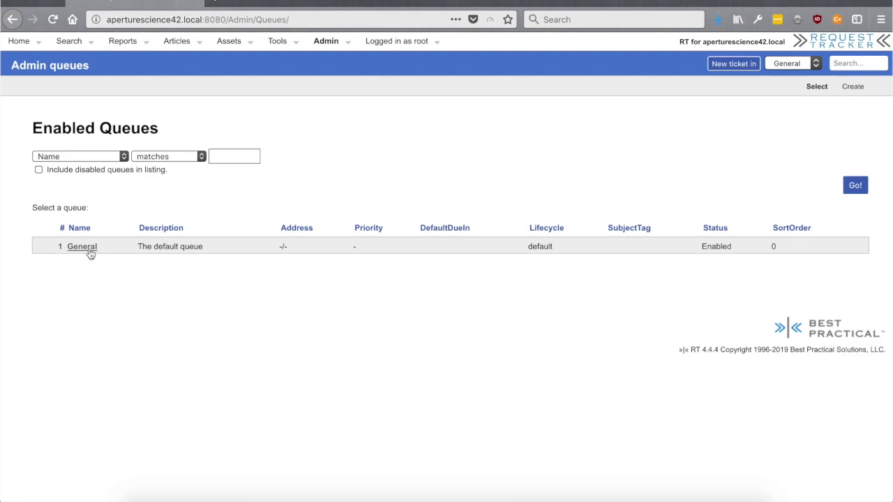
left_click(850, 91)
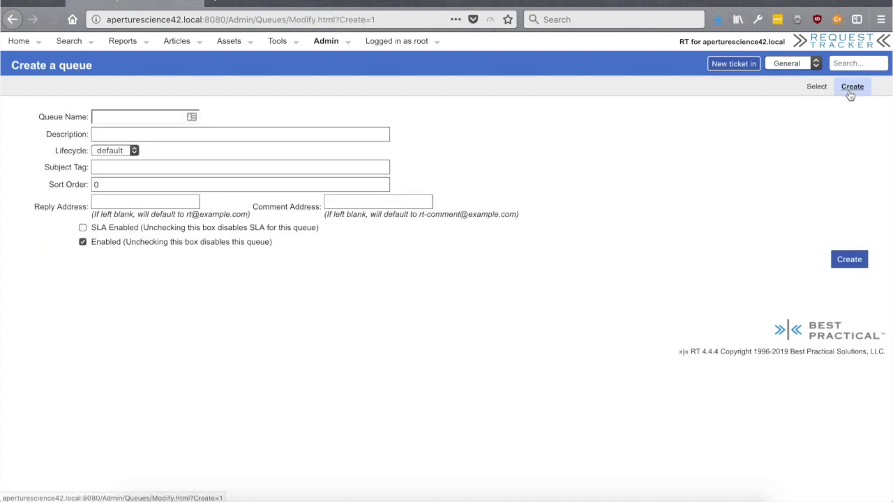
left_click(163, 115)
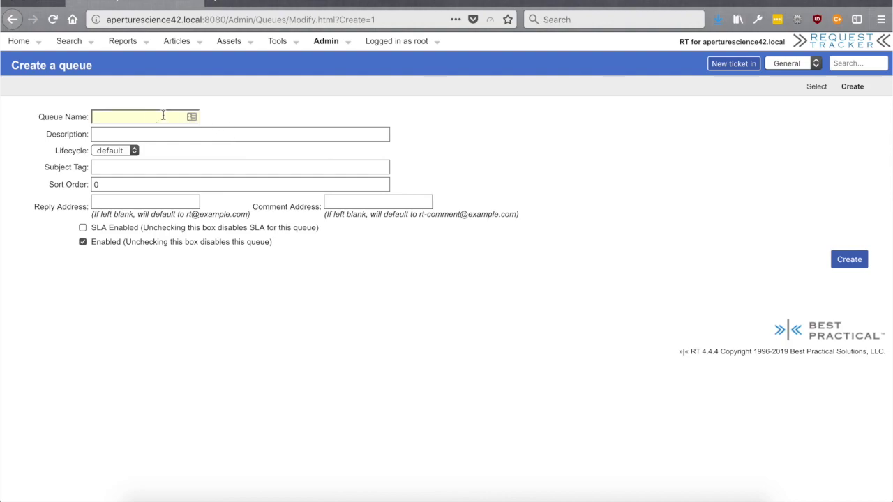
Create queue 'IT Support' with description 'IT support requests' and its reply address filled in
type("IT Support")
left_click(207, 134)
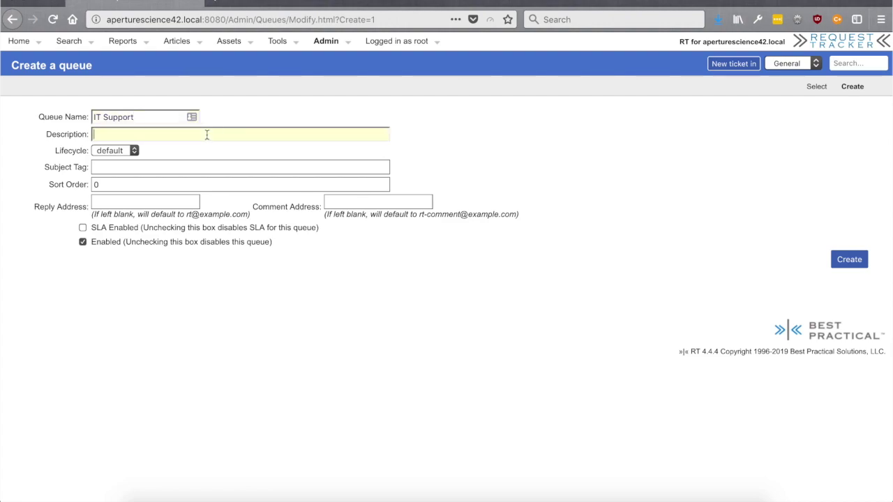
type("IT support requests")
left_click(107, 151)
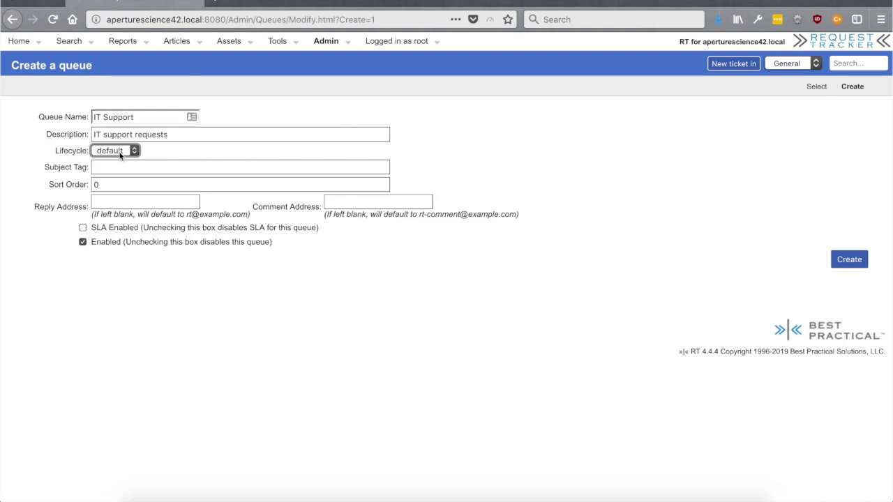
left_click(180, 204)
type("rt@")
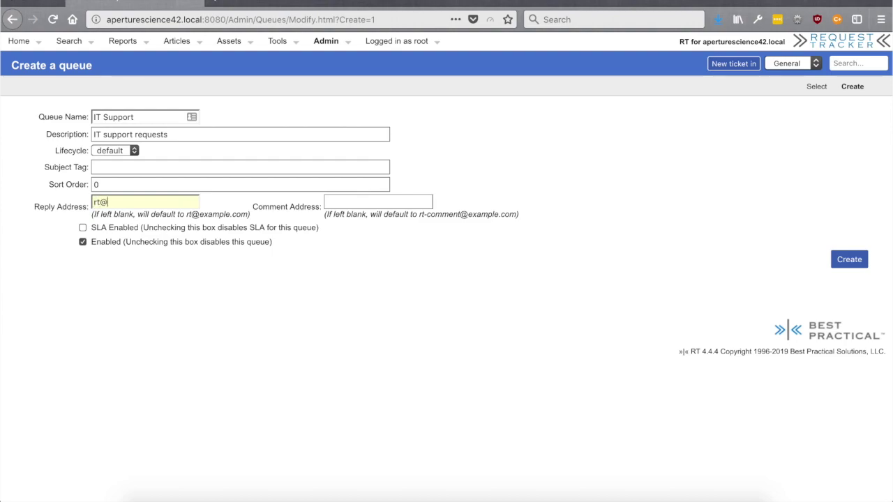
type("example.com")
left_click(840, 259)
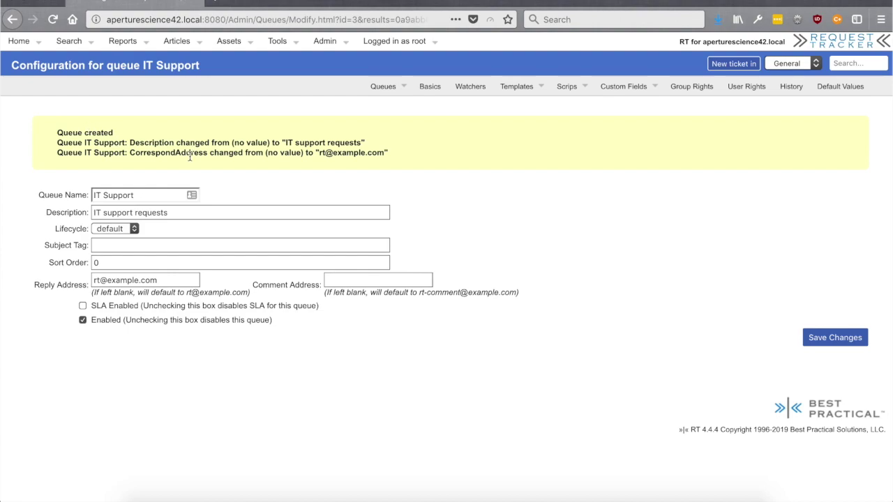
Return to RT at a glance and confirm IT Support now appears beside General
left_click(19, 41)
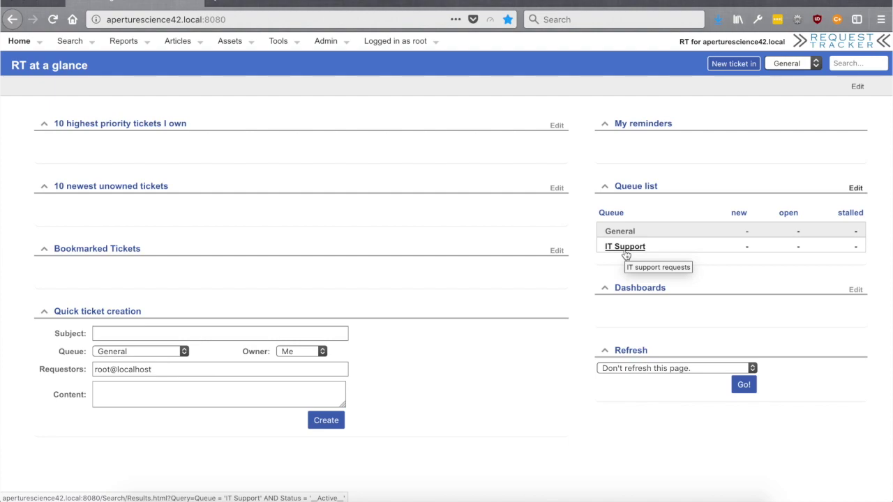
mouse_move(322, 46)
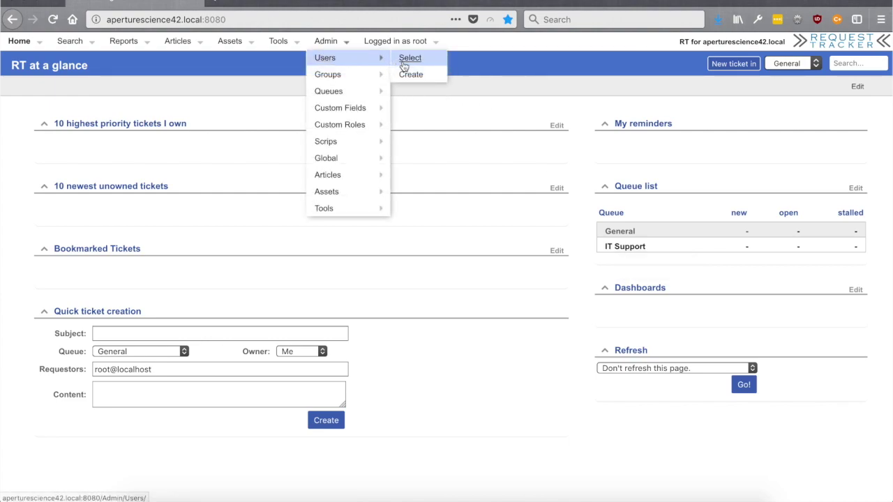
Start a new user with username user1 and the user's e-mail address entered
left_click(326, 60)
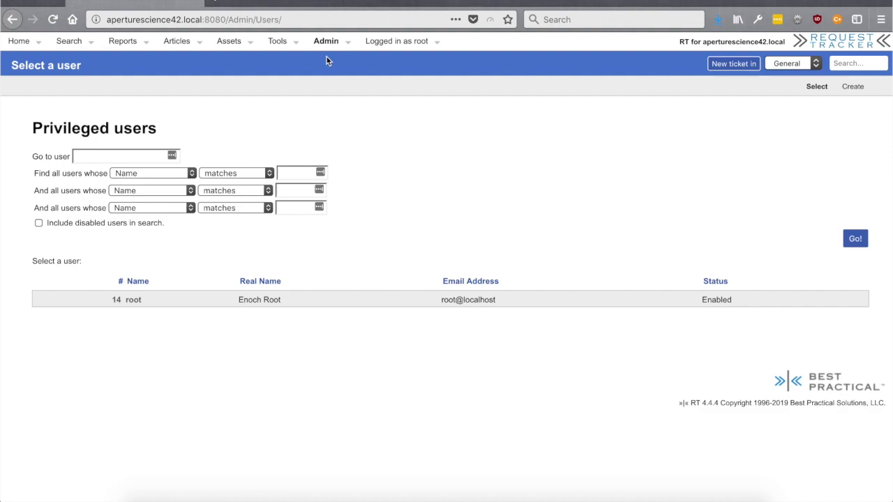
left_click(849, 91)
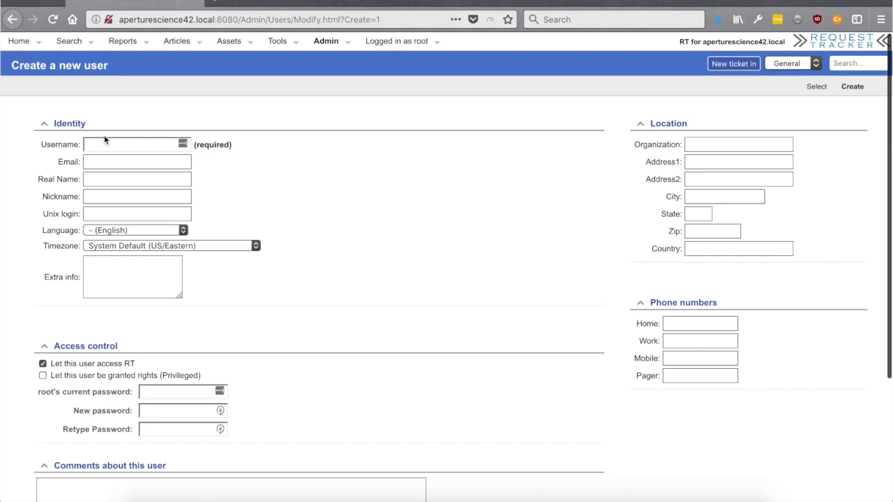
left_click(111, 143)
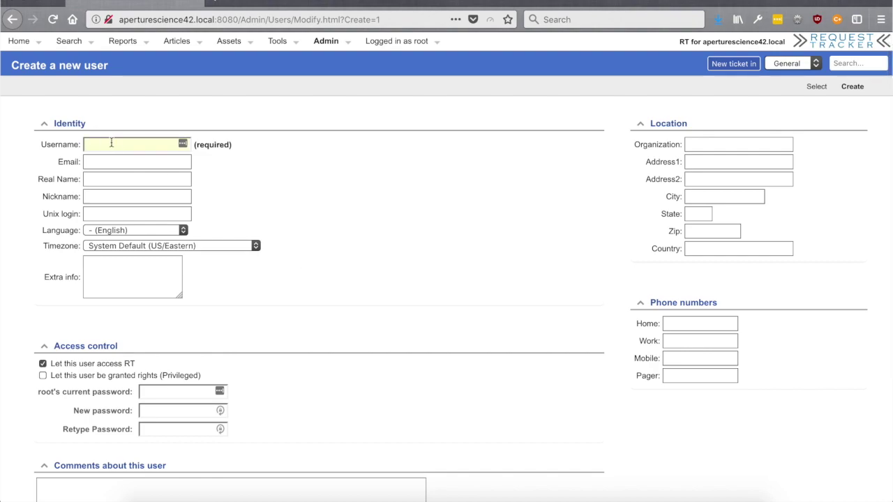
type("user1")
key("Tab")
type("user1@examl")
key("BackSpace")
type("ple.com")
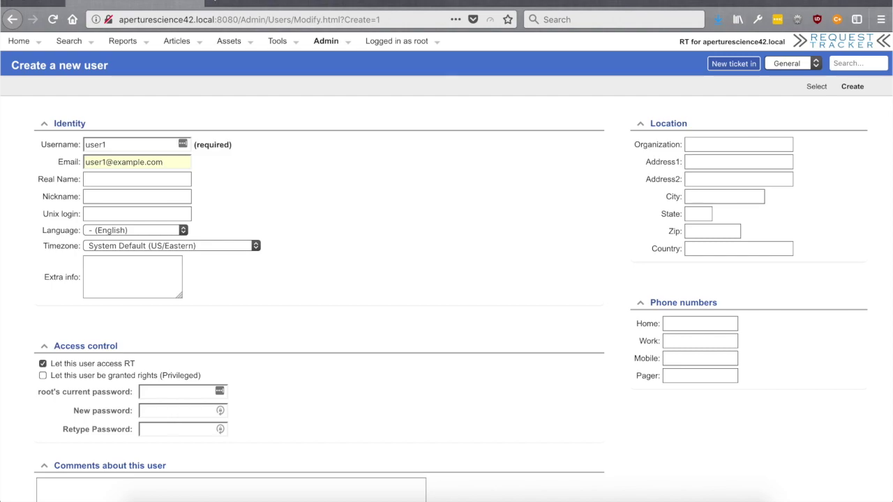
scroll(299, 299, "down", 1)
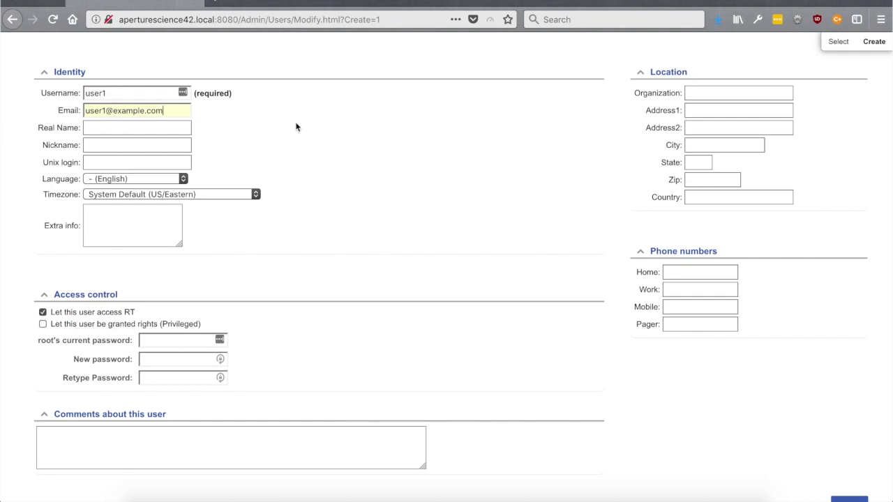
scroll(374, 162, "down", 1)
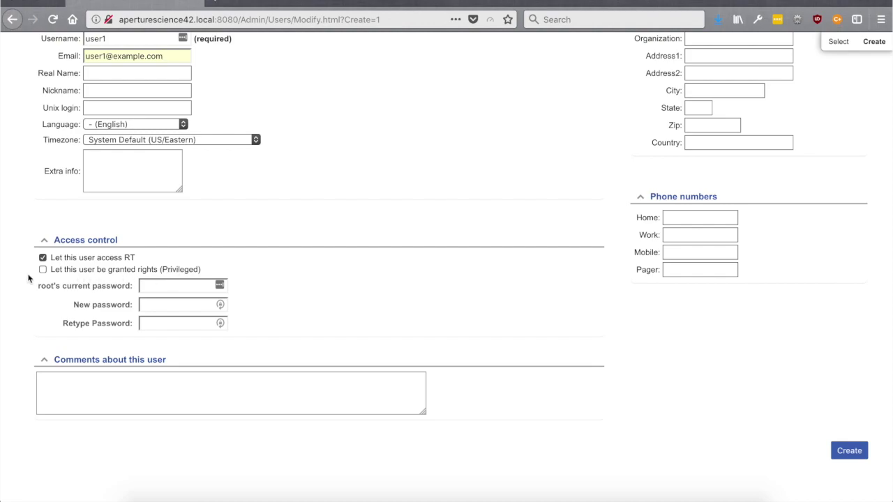
Enter the administrator's current password and user1's new password twice, then create user1
left_click(178, 286)
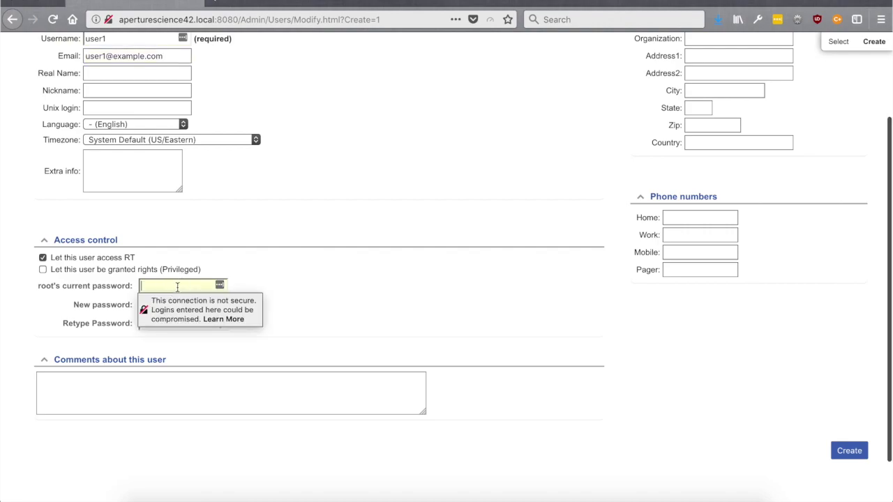
type("password")
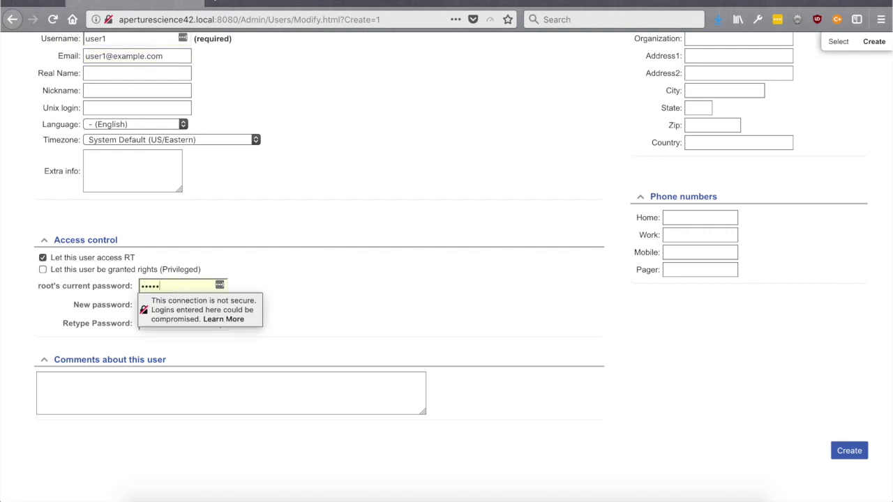
key("Tab")
type("password")
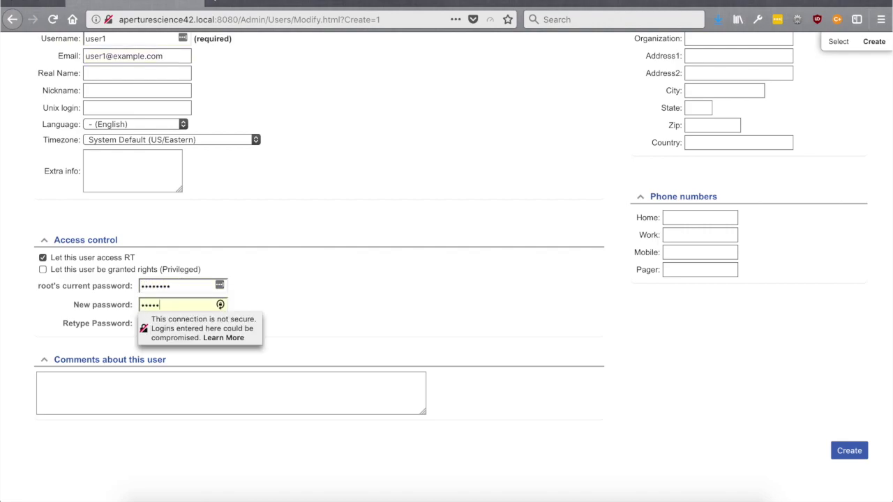
key("Tab")
type("password")
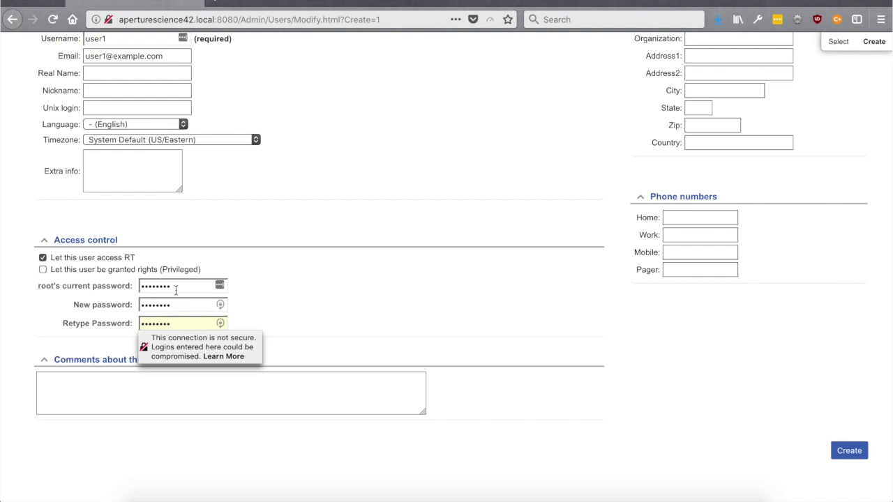
left_click(847, 449)
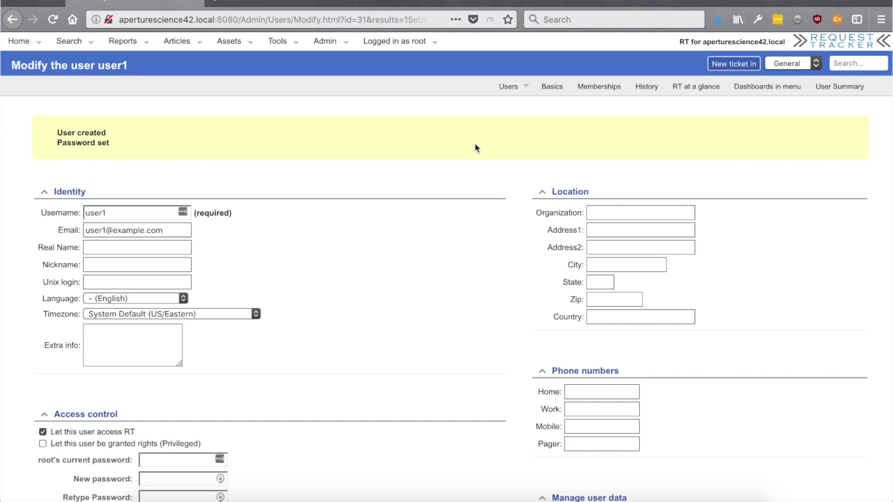
Start a second user, staff1, with its e-mail address and permission to be granted rights
mouse_move(522, 90)
left_click(510, 123)
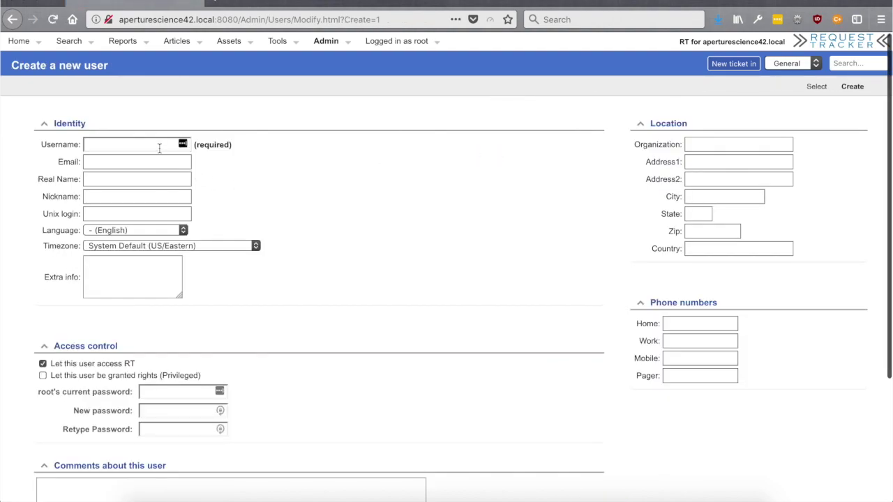
type("staff1")
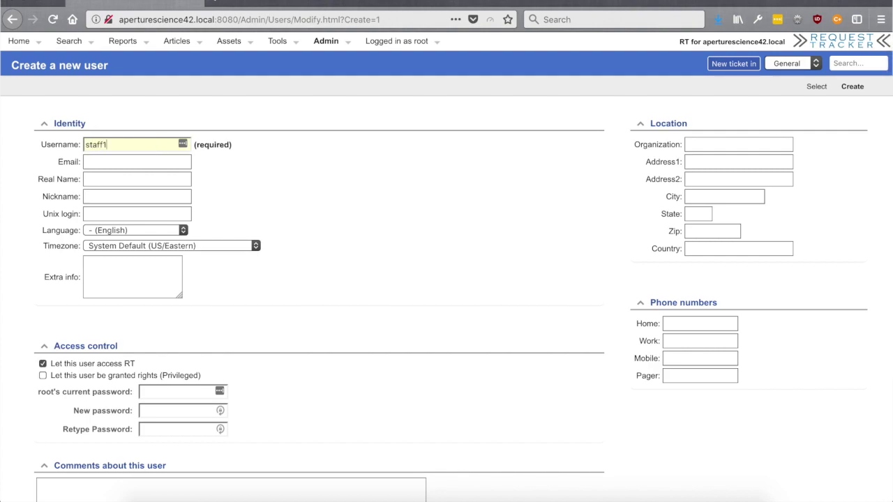
key("Tab")
type("staff")
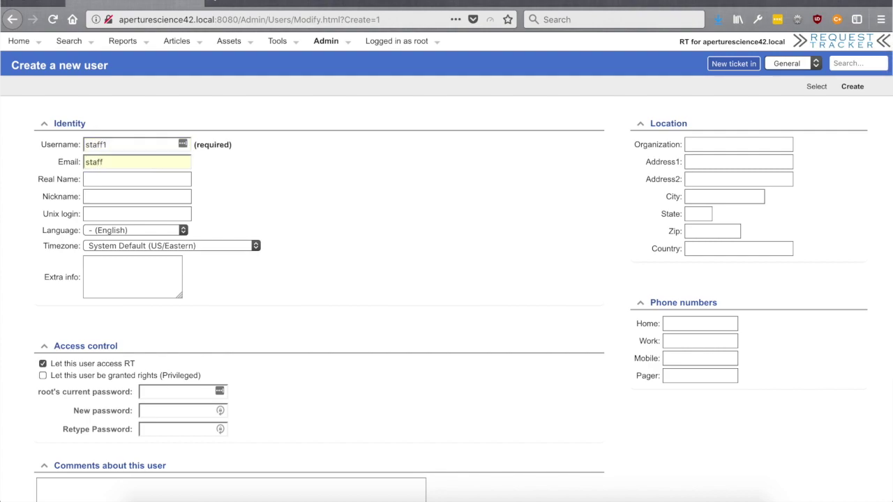
type("1@example.com")
scroll(353, 299, "down", 1)
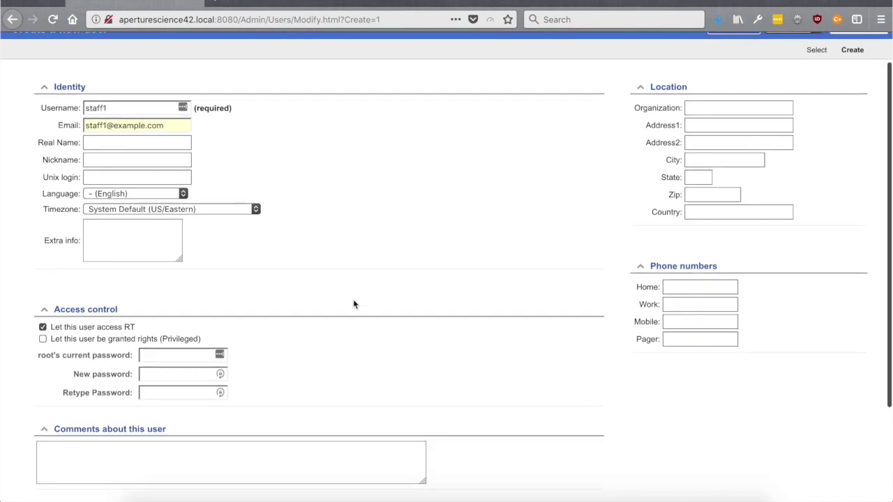
left_click(43, 334)
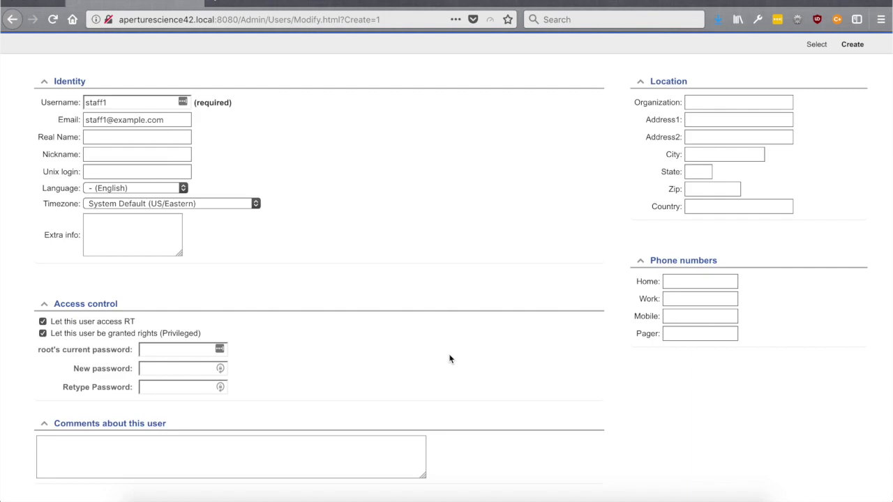
Enter the administrator's password and staff1's new password twice, then create staff1
left_click(166, 353)
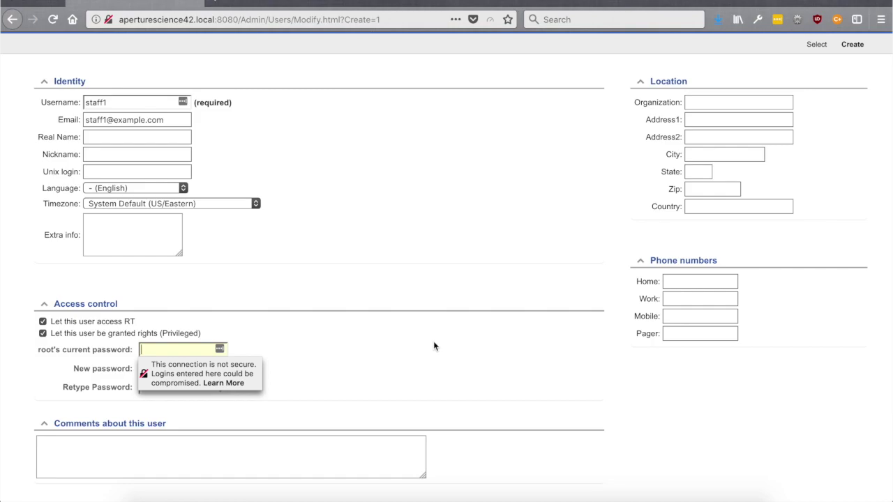
type("password")
key("Tab")
type("password")
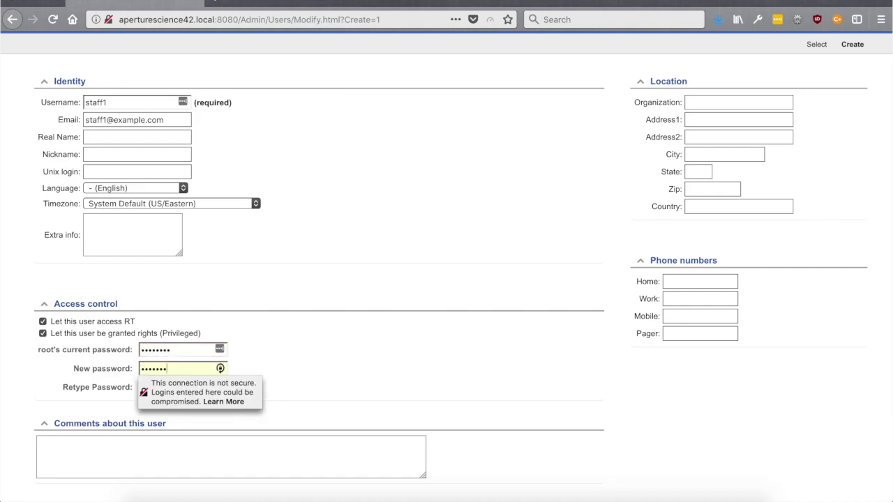
key("Tab")
type("password")
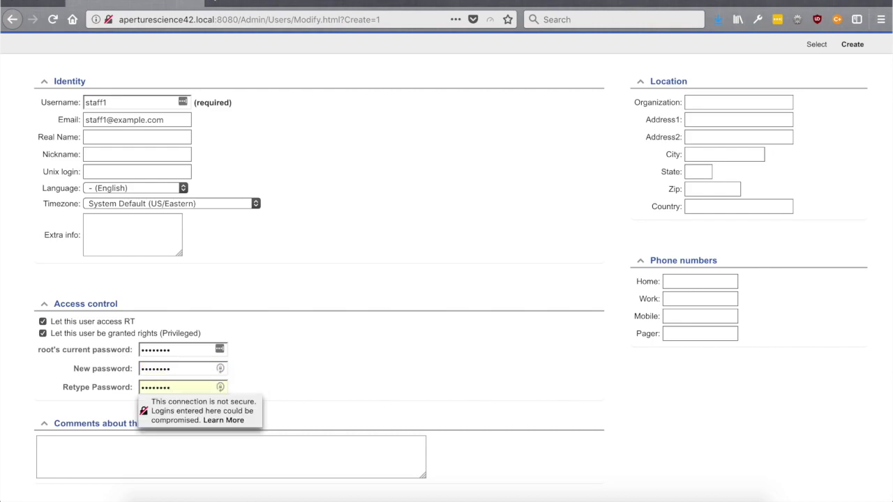
scroll(475, 325, "down", 1)
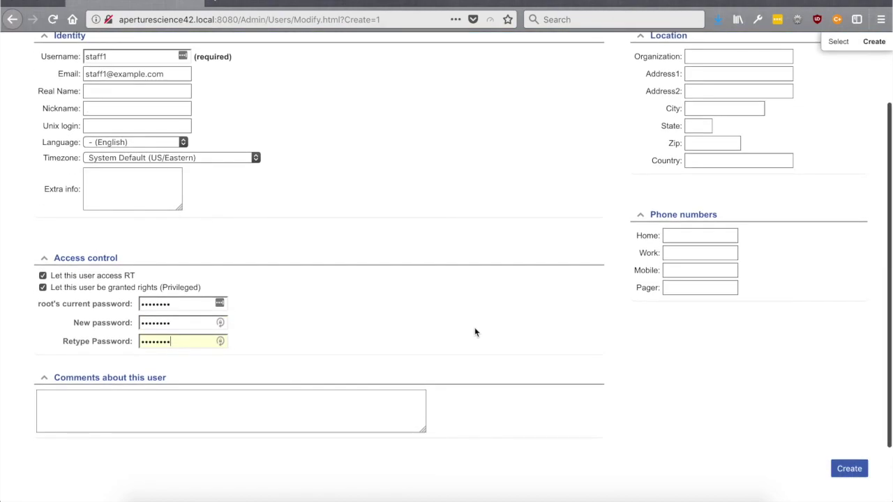
left_click(842, 469)
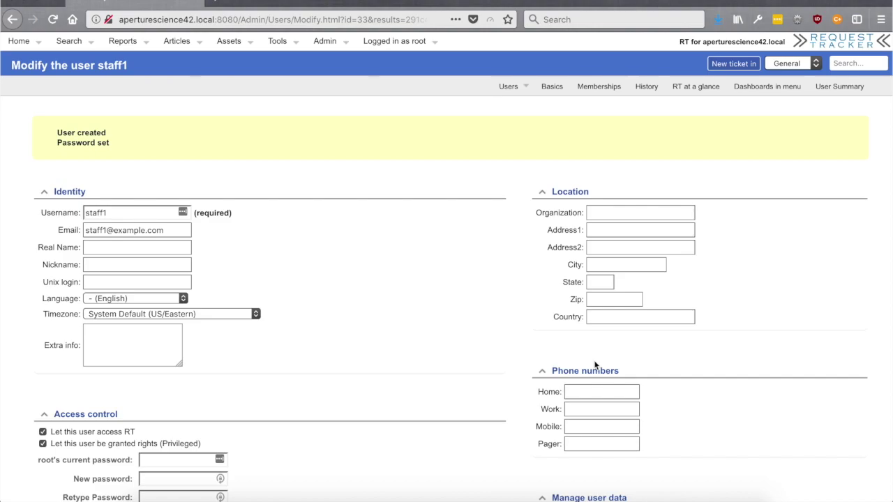
key("super+shift+p")
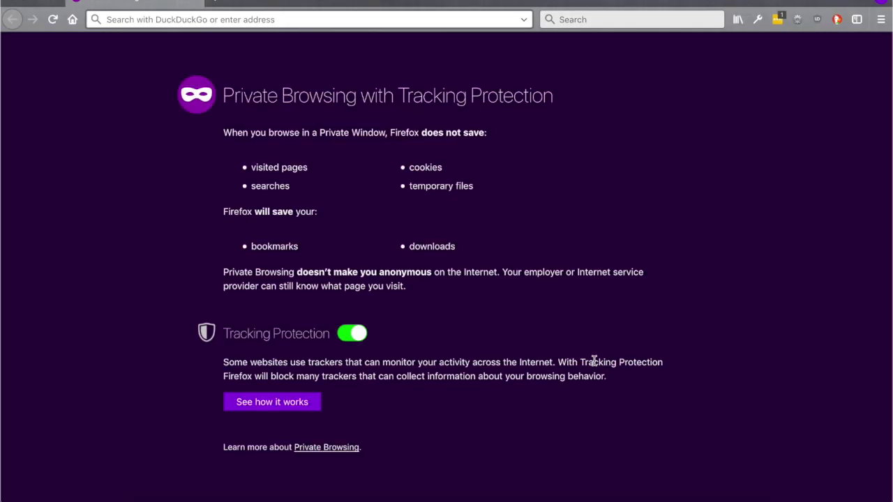
type("a")
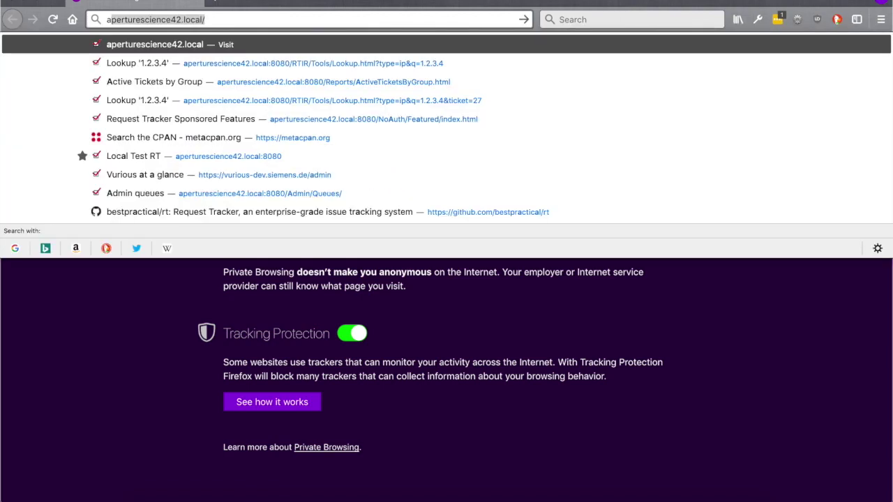
key("Right")
key("BackSpace")
type(":8080")
key("Return")
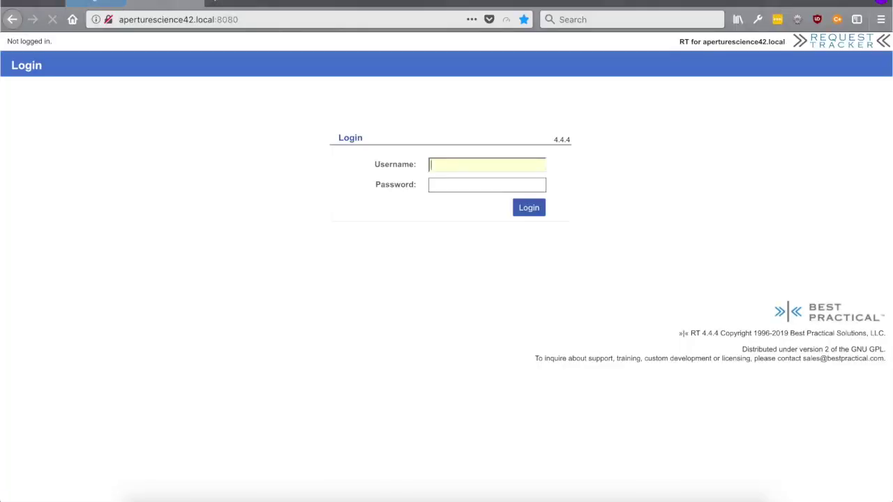
type("user")
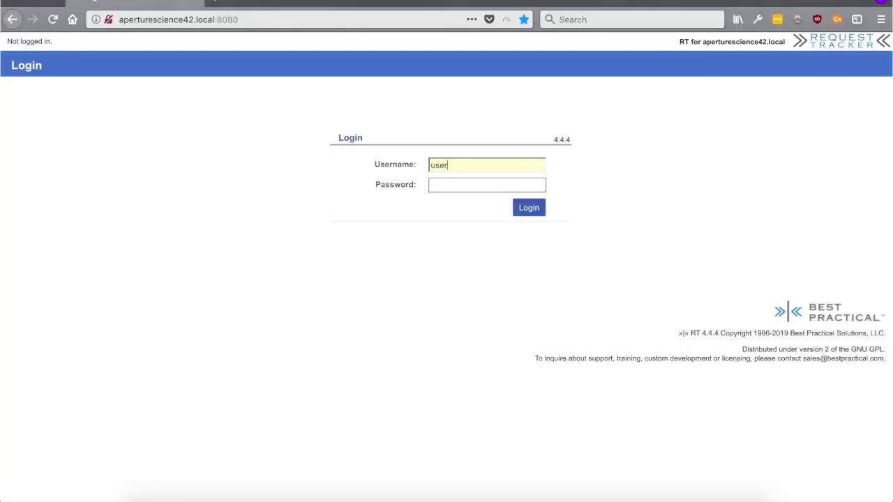
type("1")
key("Tab")
type("password")
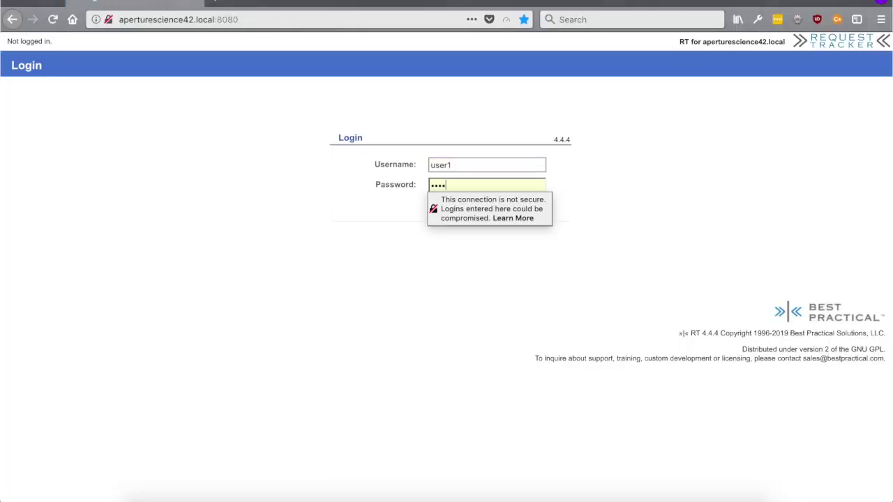
key("Return")
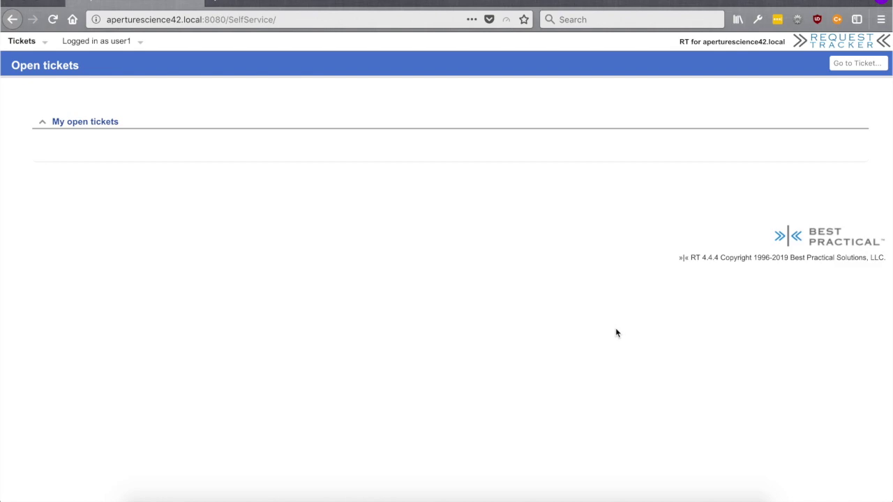
mouse_move(10, 34)
left_click(17, 76)
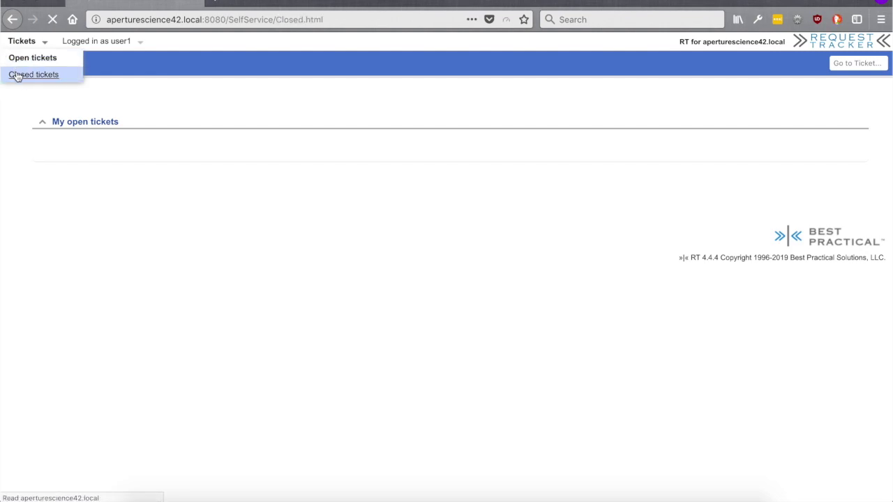
mouse_move(87, 48)
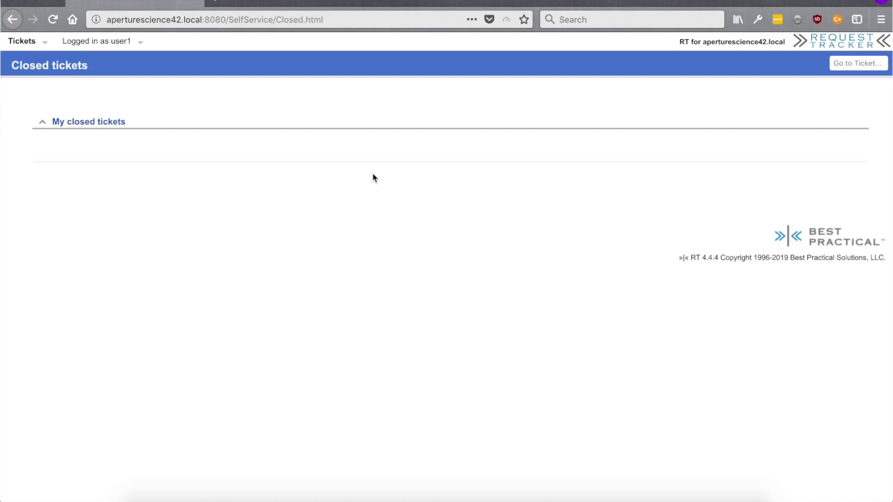
mouse_move(22, 43)
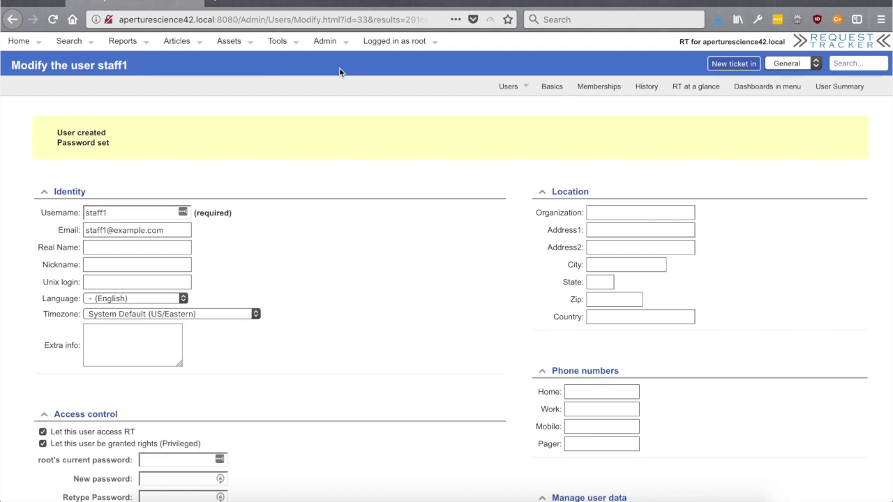
Open the Group Rights page of the IT Support queue from the Queues admin list
mouse_move(325, 42)
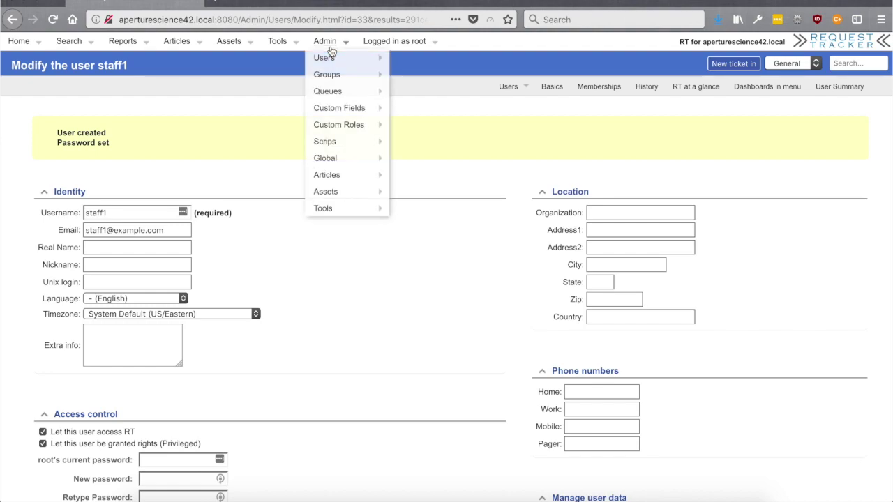
left_click(327, 91)
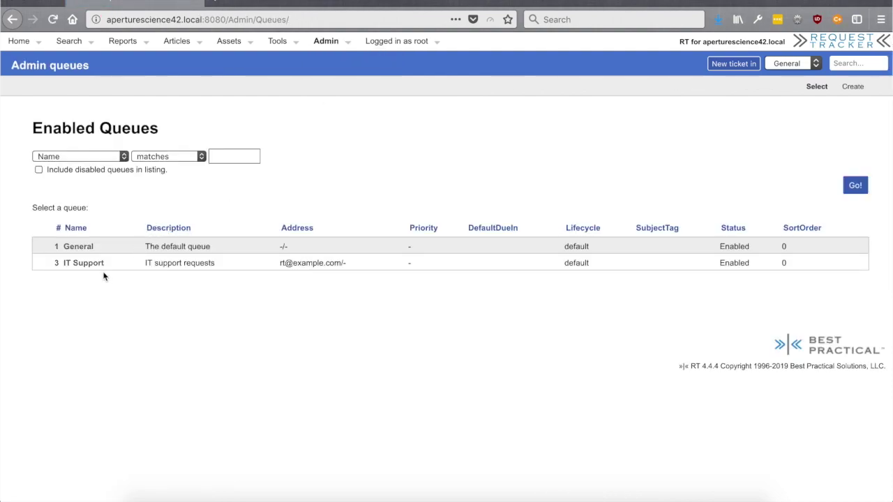
left_click(89, 263)
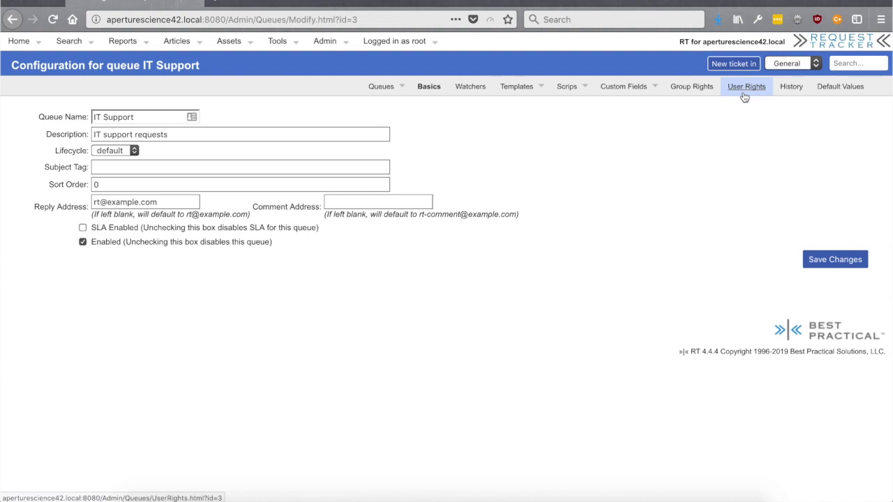
left_click(693, 89)
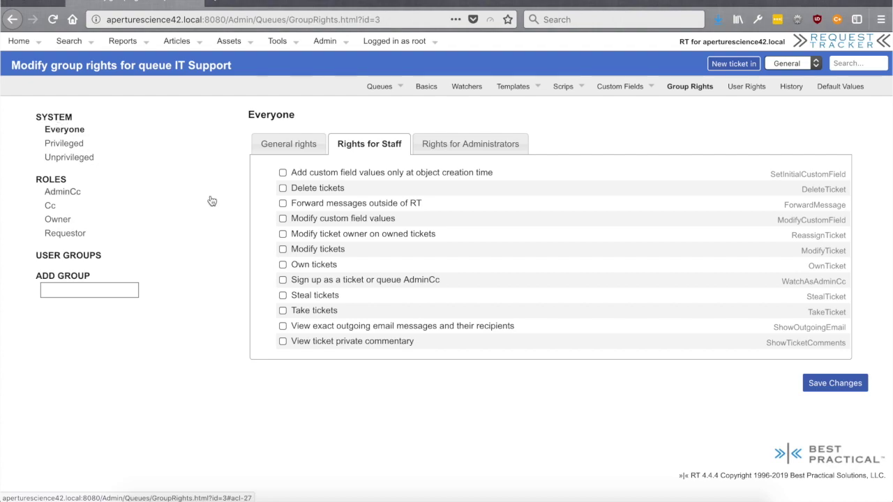
Give Everyone Create tickets, Reply to tickets and View queue rights on IT Support, and save
left_click(266, 144)
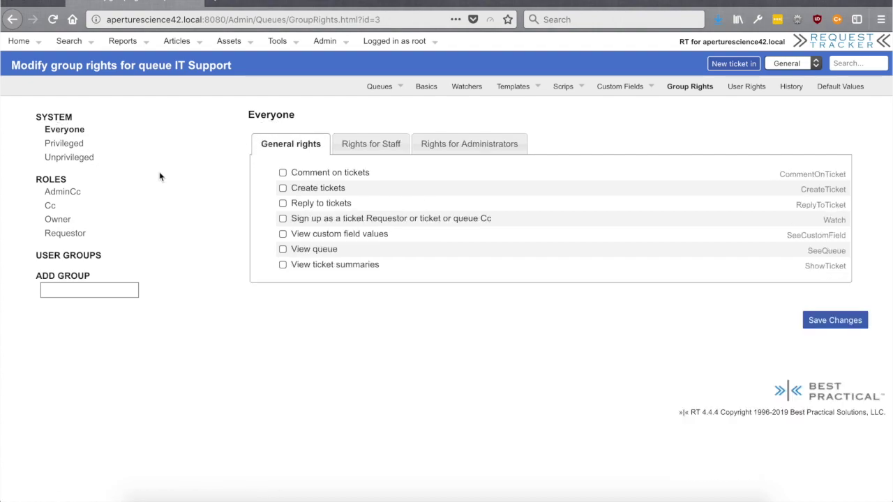
left_click(282, 188)
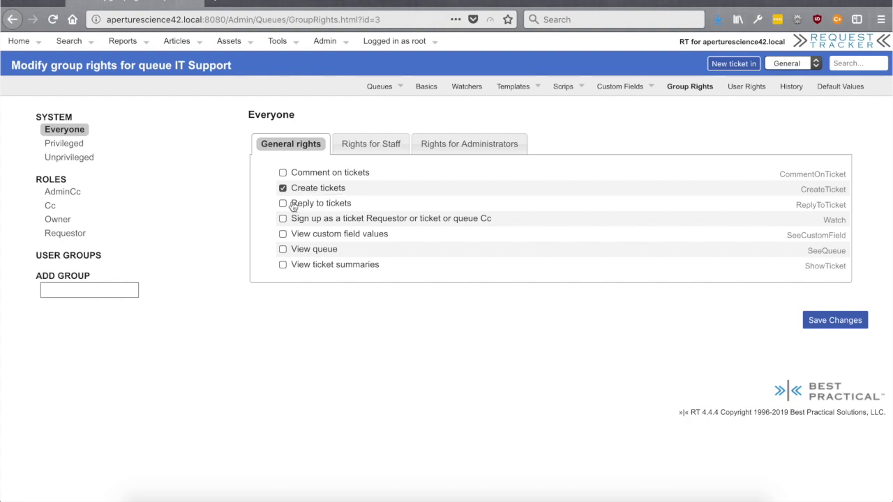
left_click(292, 204)
left_click(319, 253)
left_click(833, 327)
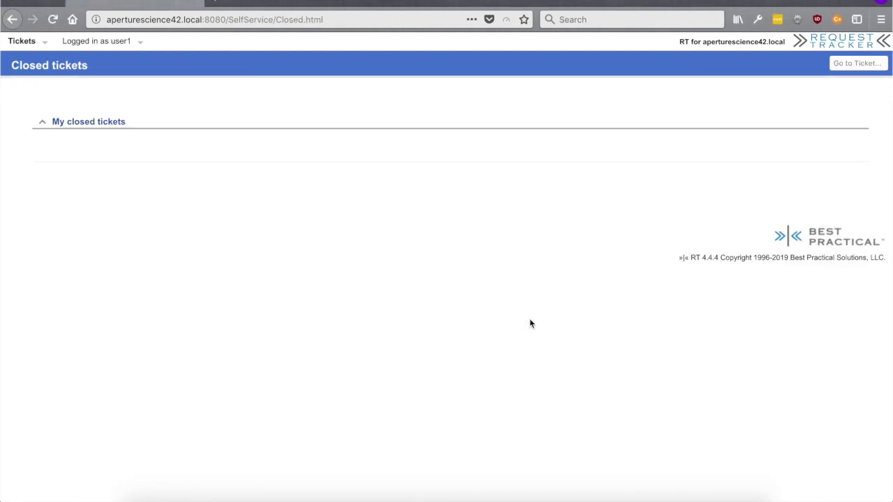
As the requestor, submit ticket 'I need some help' with description 'Please help with my laptop'
key("super+r")
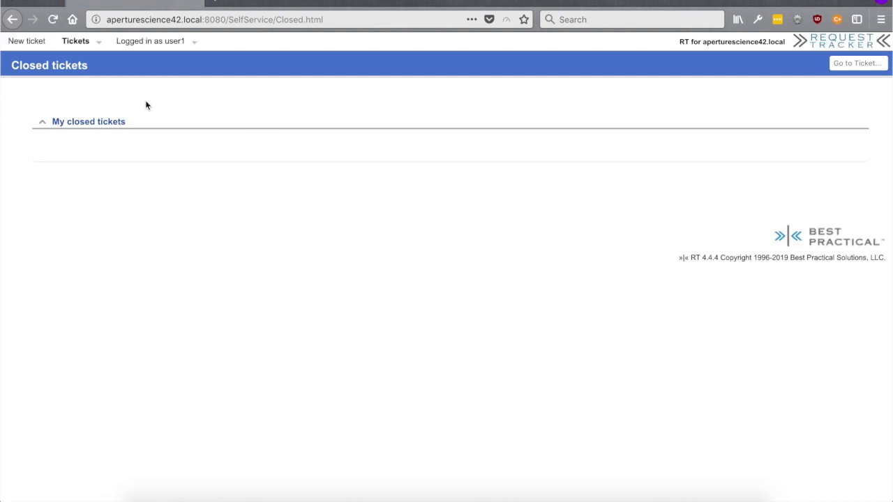
left_click(28, 42)
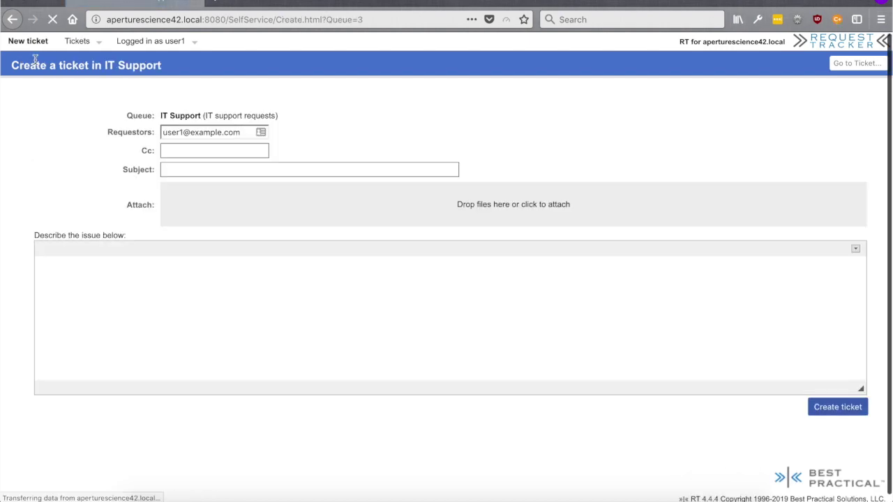
left_click(256, 173)
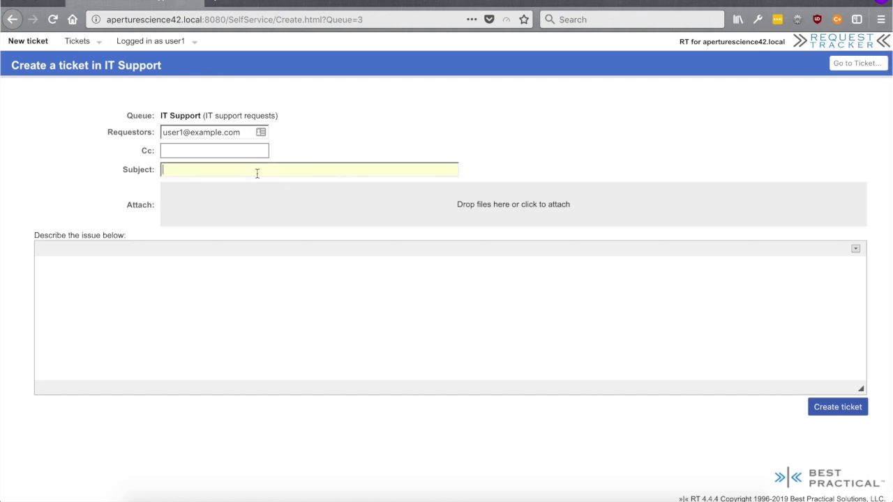
type("I need some help")
left_click(298, 276)
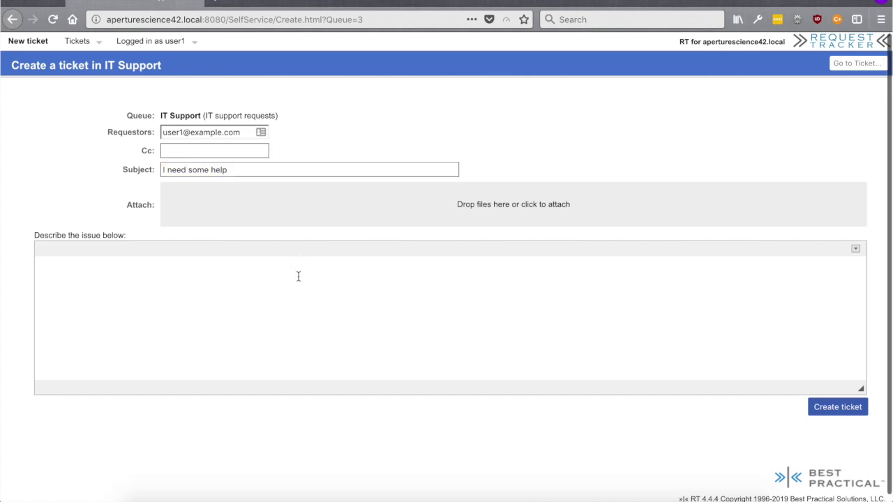
type("I")
key("BackSpace")
type("Please help with my laptop.")
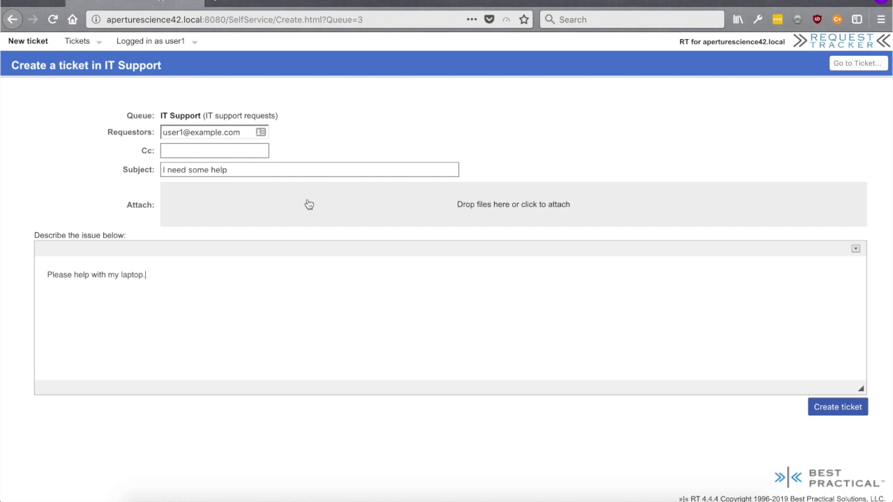
left_click(837, 409)
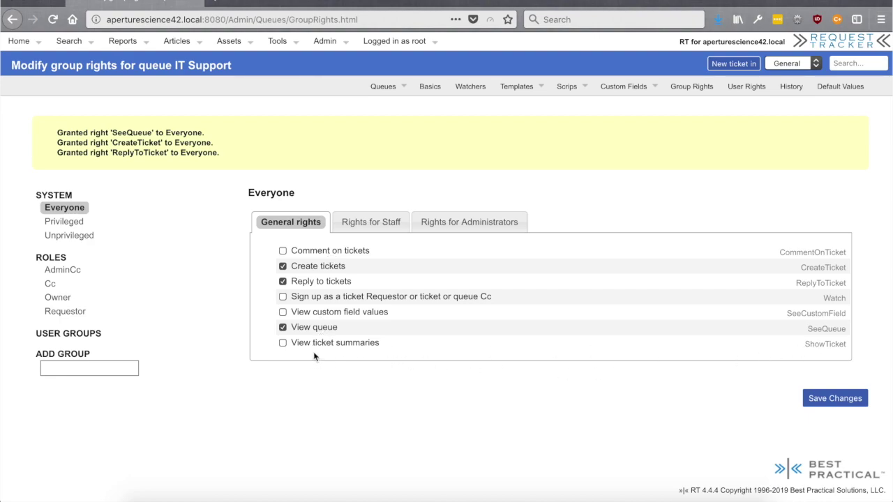
From the administrator's RT at a glance page, open ticket #1 'I need some help'
right_click(23, 43)
key("Escape")
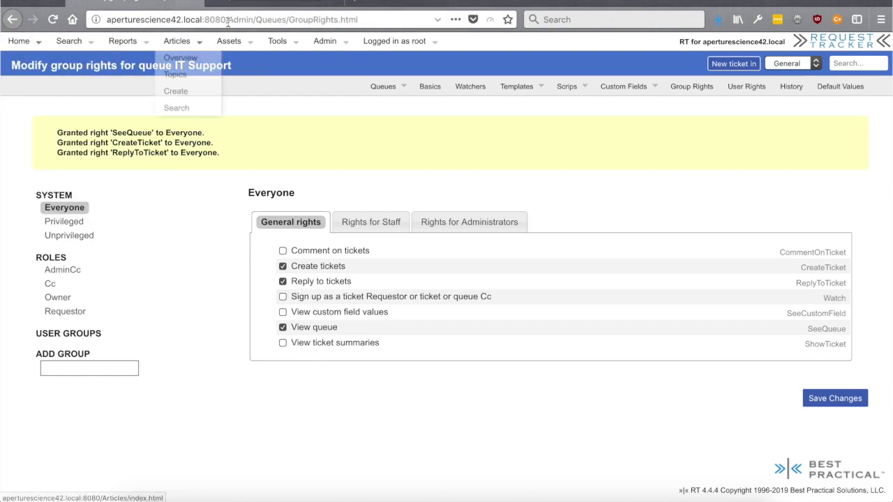
left_click(246, 4)
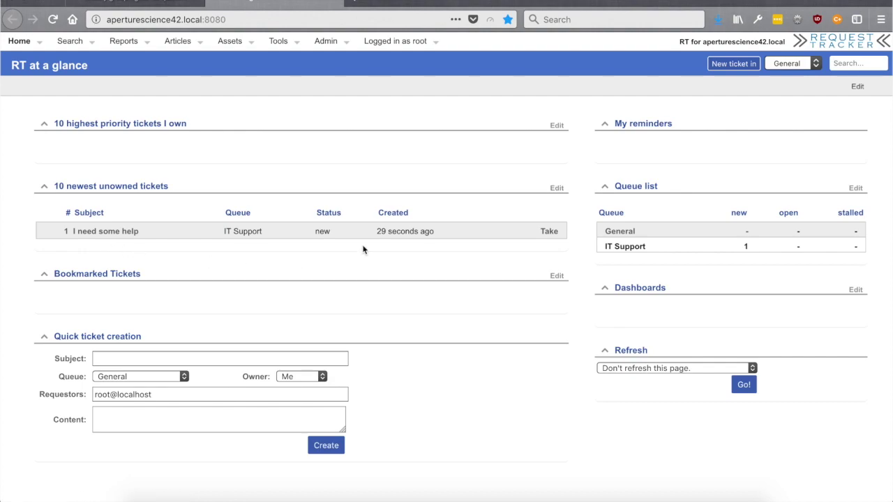
left_click(92, 237)
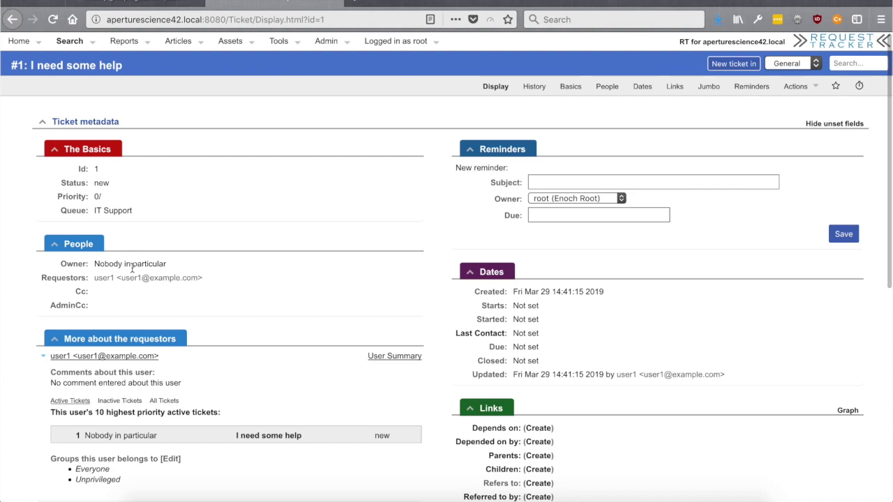
scroll(323, 287, "down", 2)
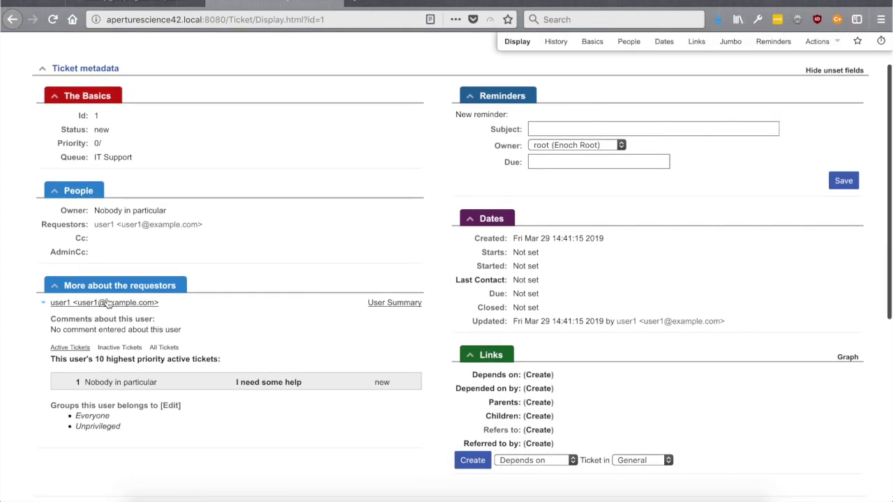
scroll(298, 331, "up", 1)
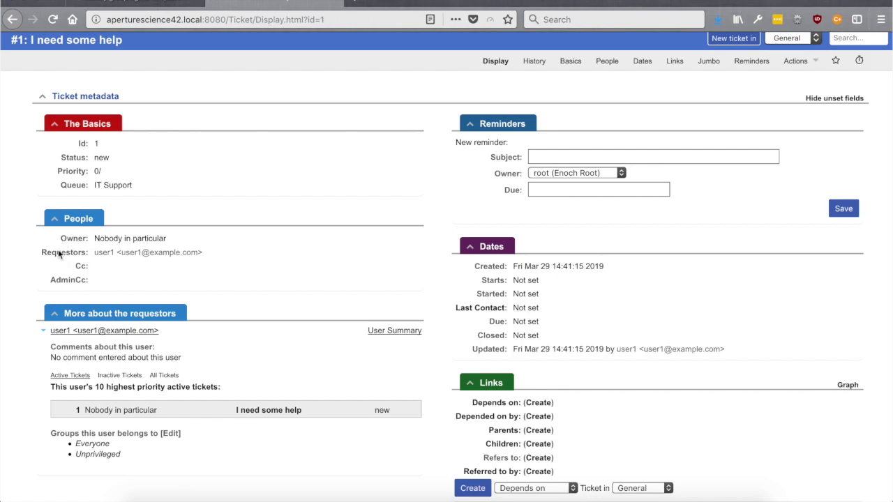
left_click(136, 5)
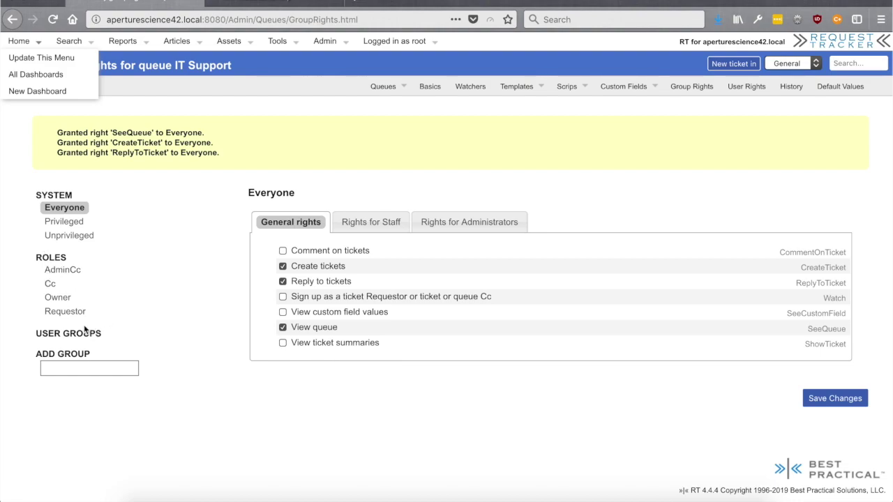
Grant the Requestor role the View ticket summaries right on the IT Support queue
left_click(70, 311)
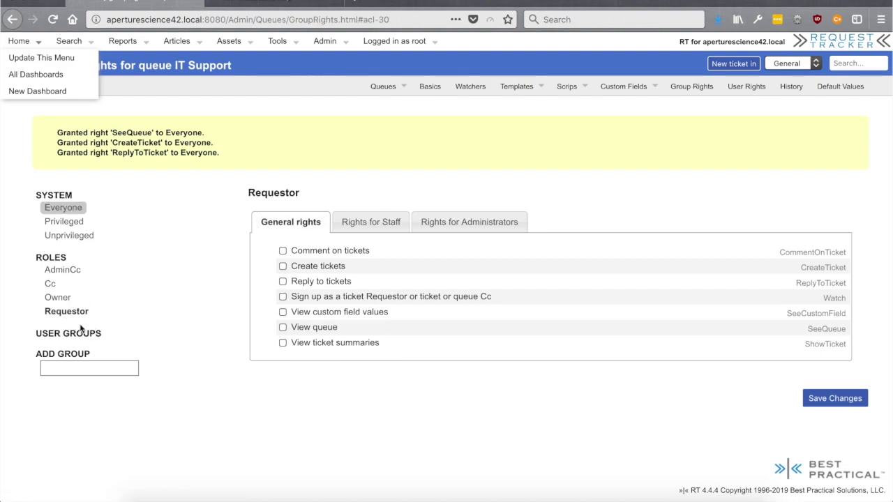
left_click(309, 344)
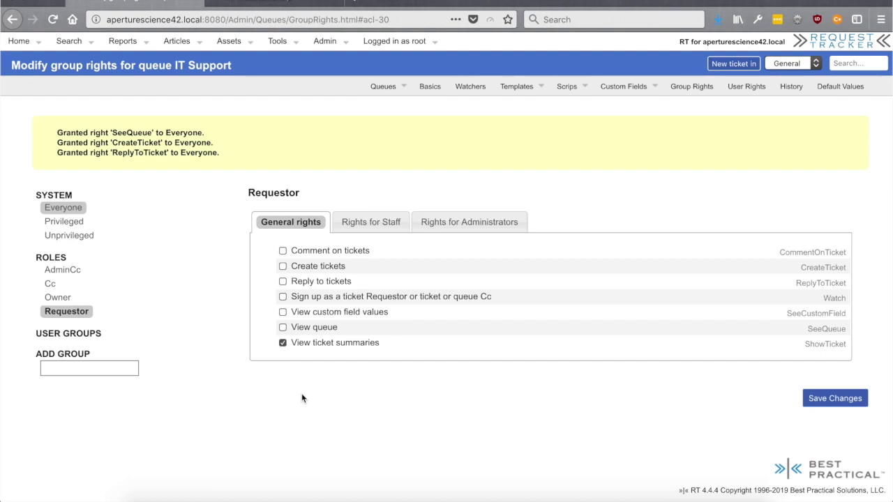
left_click(819, 405)
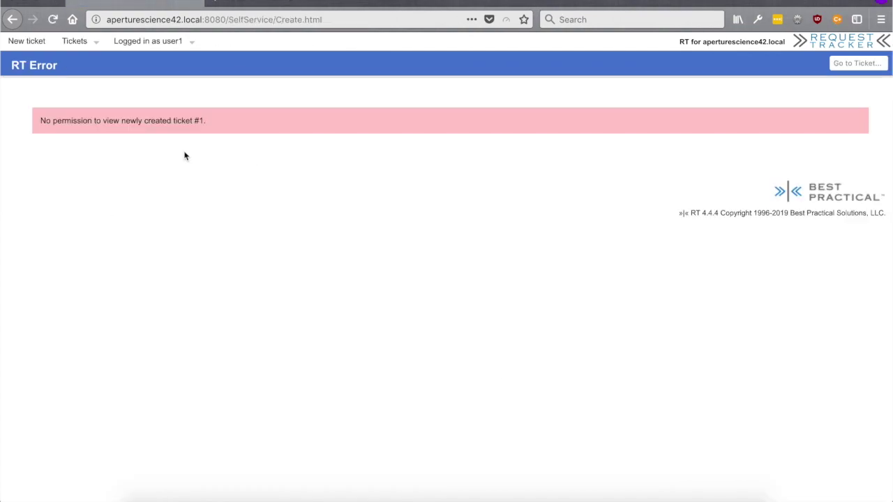
In SelfService, open ticket #1 'I need some help' from the requestor's open tickets
mouse_move(73, 44)
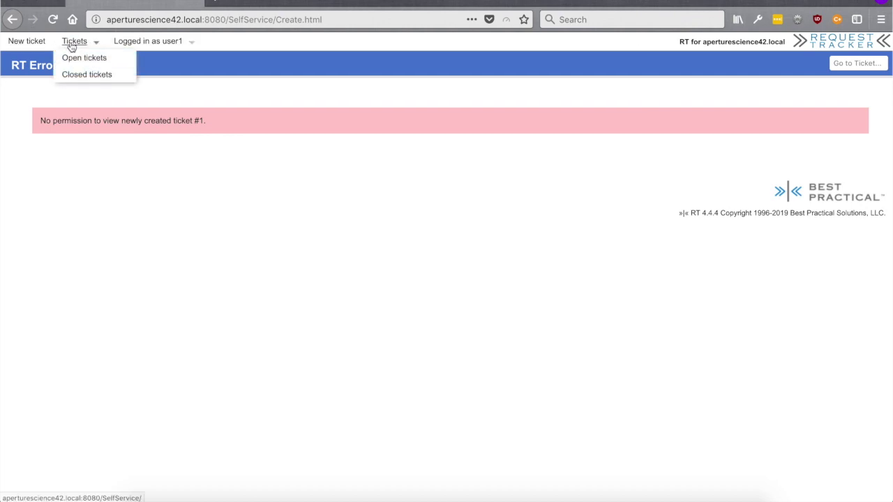
left_click(74, 61)
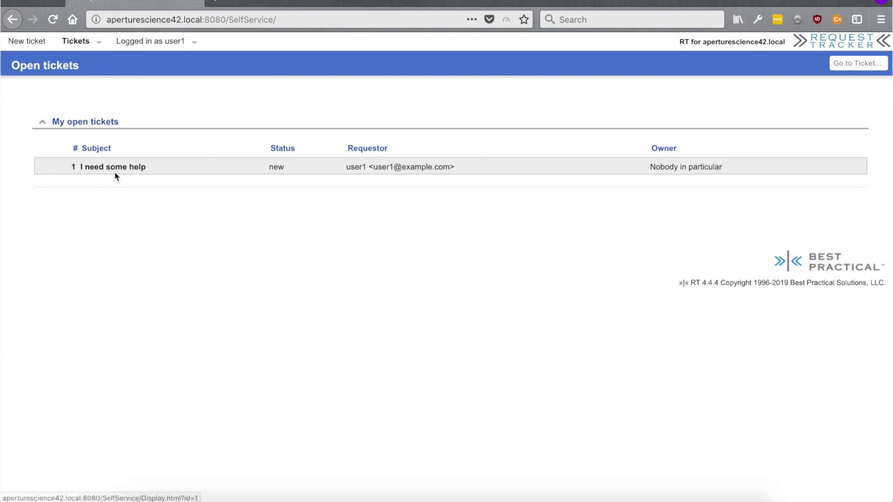
left_click(117, 174)
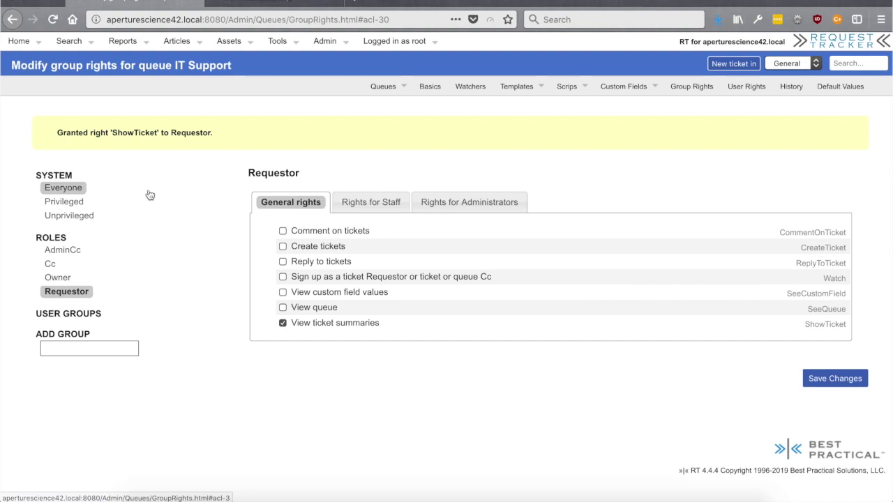
In Safari, reload RT and log in as staff1 with the account password, then return to Firefox
key("super+Tab")
key("super+Tab")
key("super+Tab")
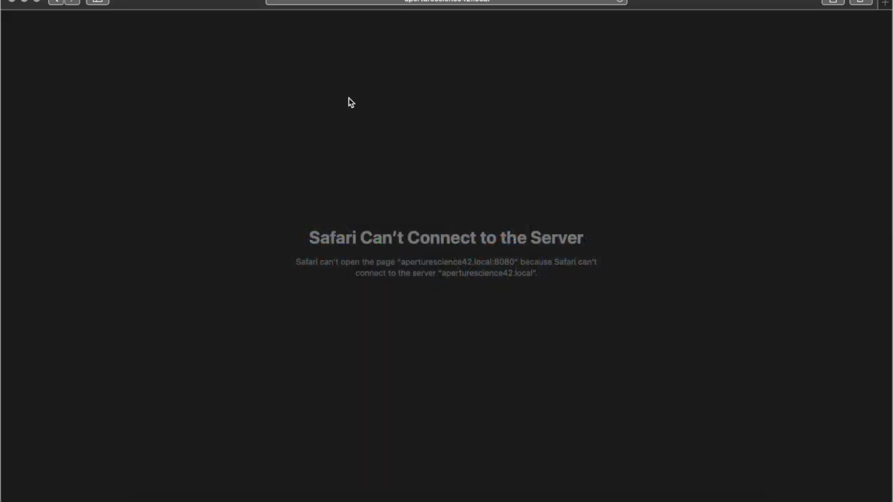
left_click(528, 1)
key("Return")
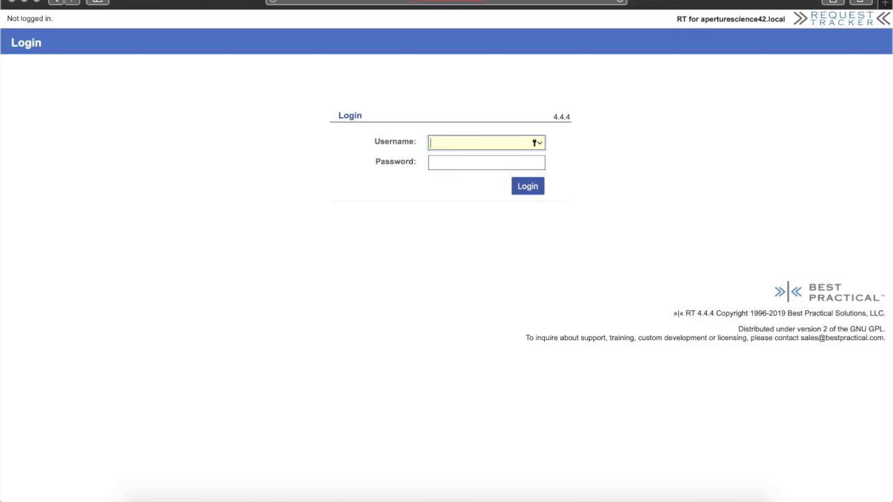
type("staff1")
key("Tab")
type("password")
key("Return")
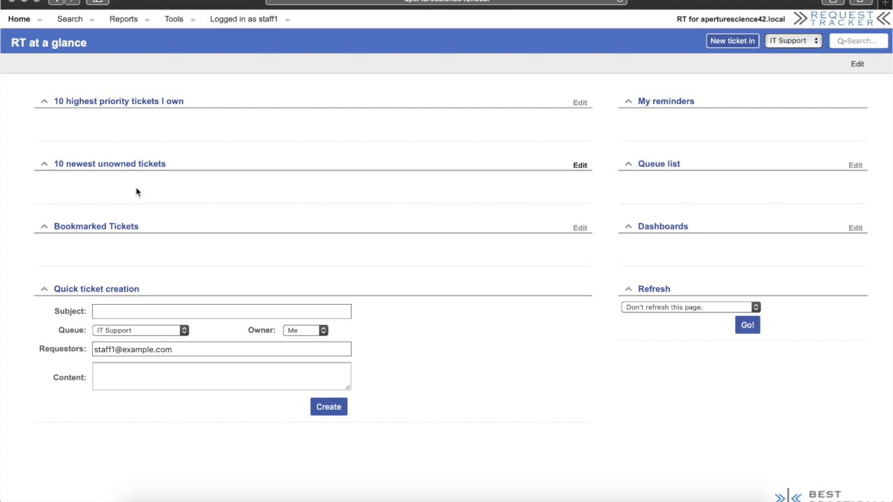
key("super+Tab")
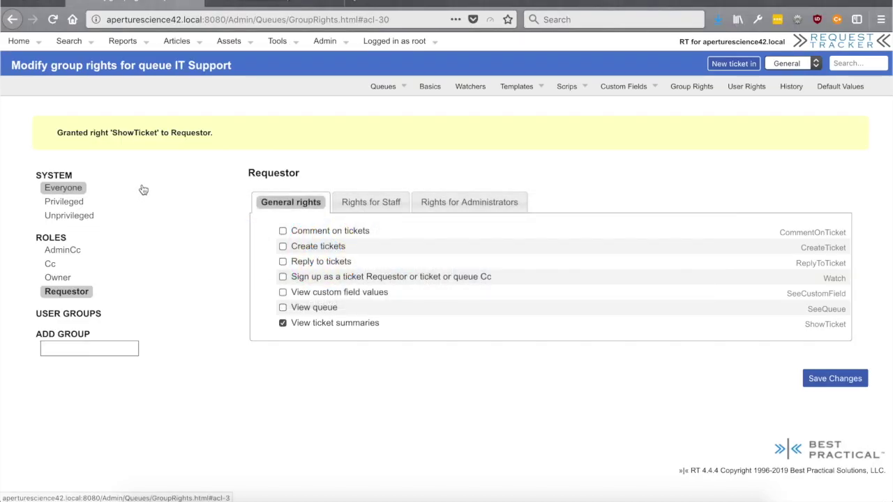
Create a new user group named 'IT Support' via Admin > Groups > Create
mouse_move(417, 44)
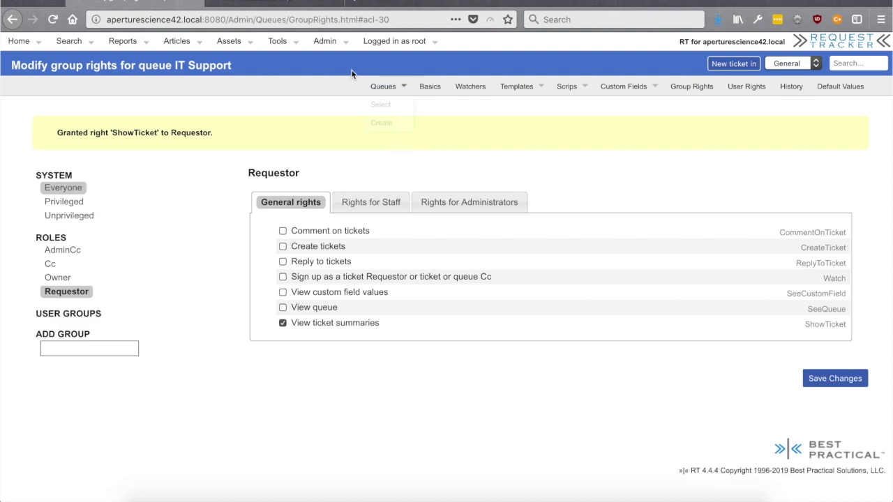
mouse_move(323, 43)
mouse_move(323, 78)
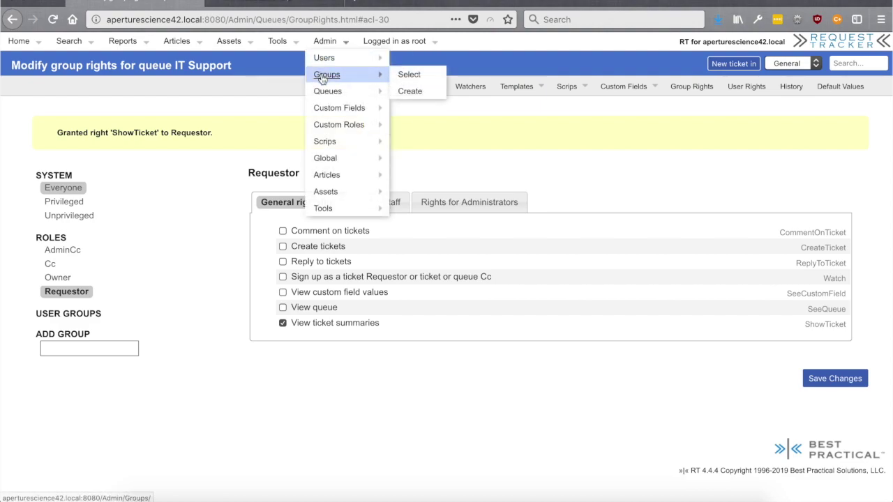
left_click(414, 95)
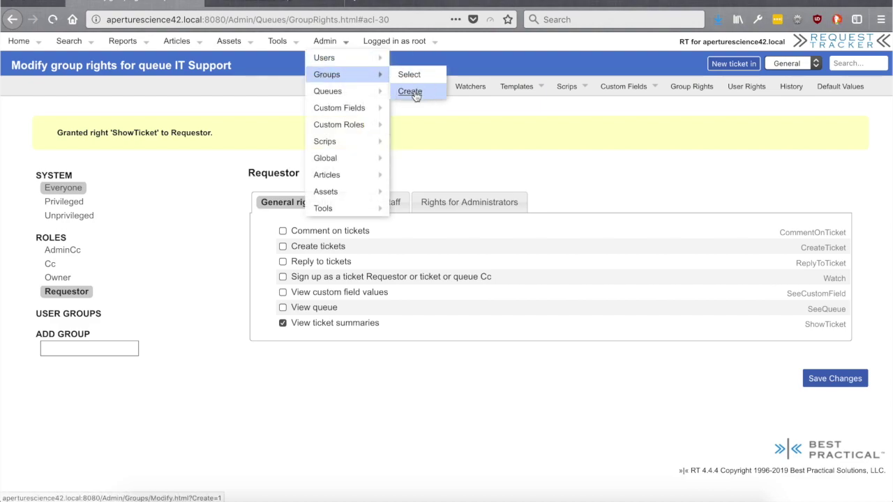
left_click(145, 147)
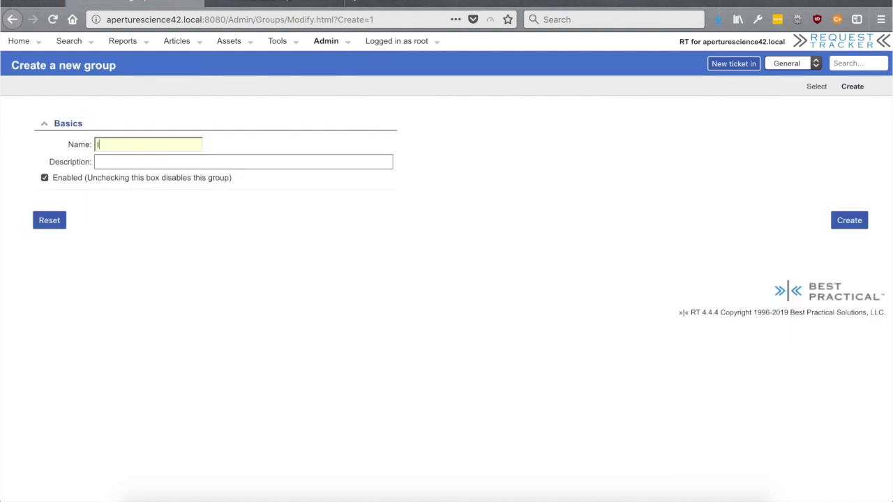
type("IT Support")
left_click(862, 224)
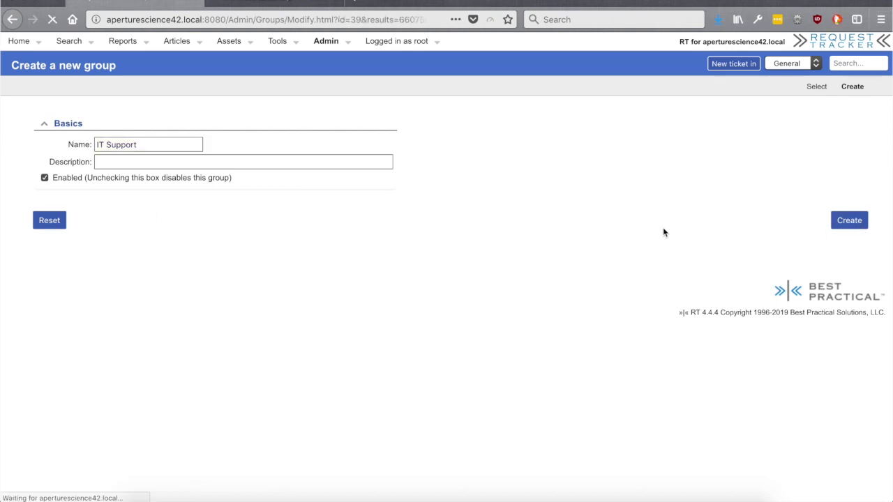
Add the staff1 user as a member of the IT Support group
left_click(640, 91)
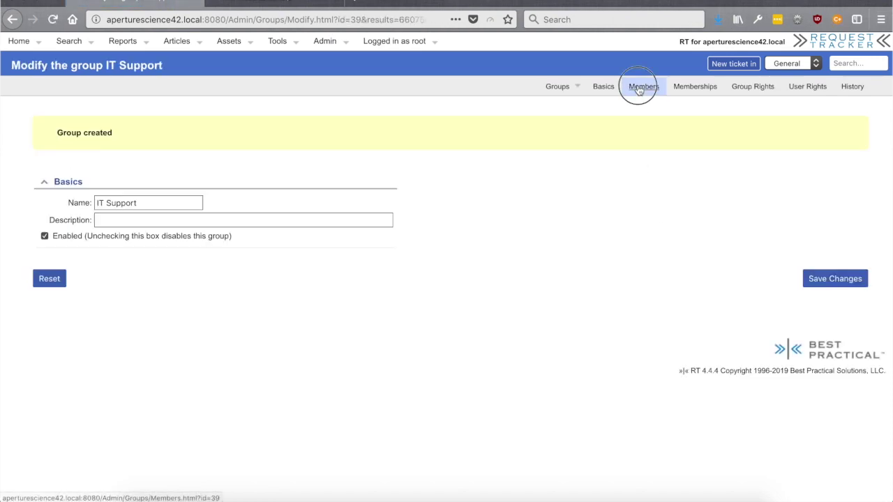
left_click(441, 178)
type("sta")
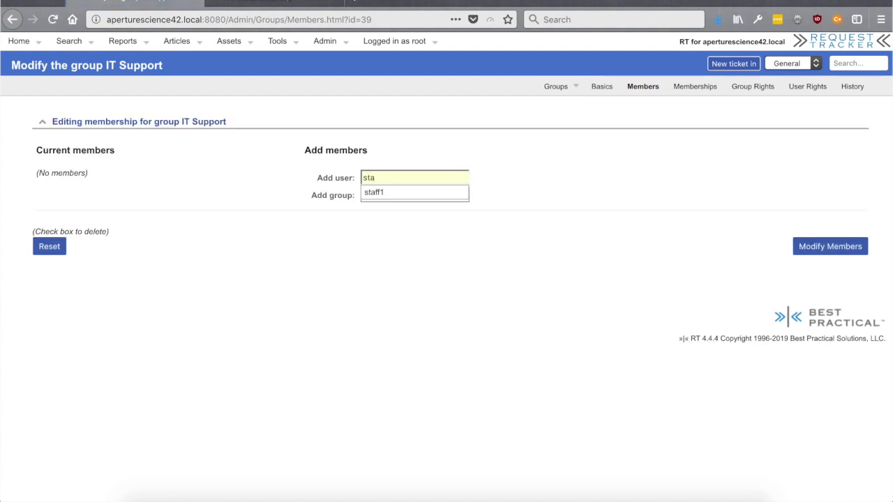
left_click(447, 192)
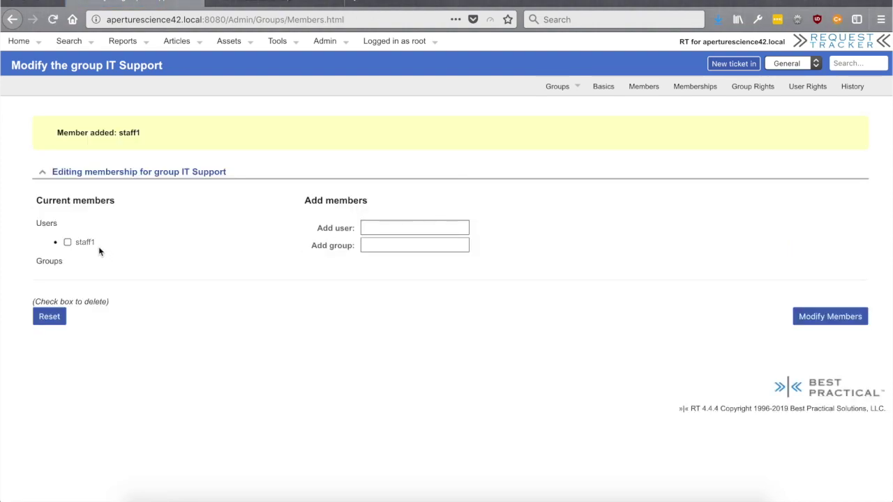
On the IT Support queue's Group Rights, pick the IT Support group to add rights for
mouse_move(326, 42)
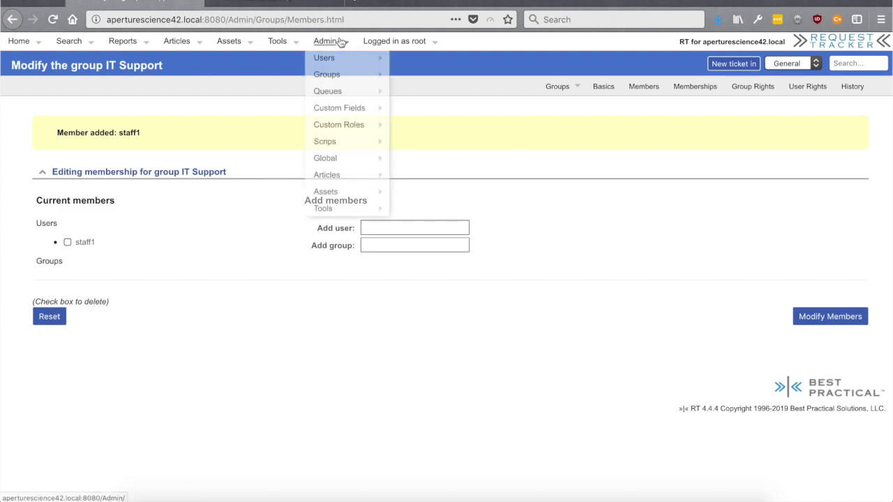
left_click(326, 92)
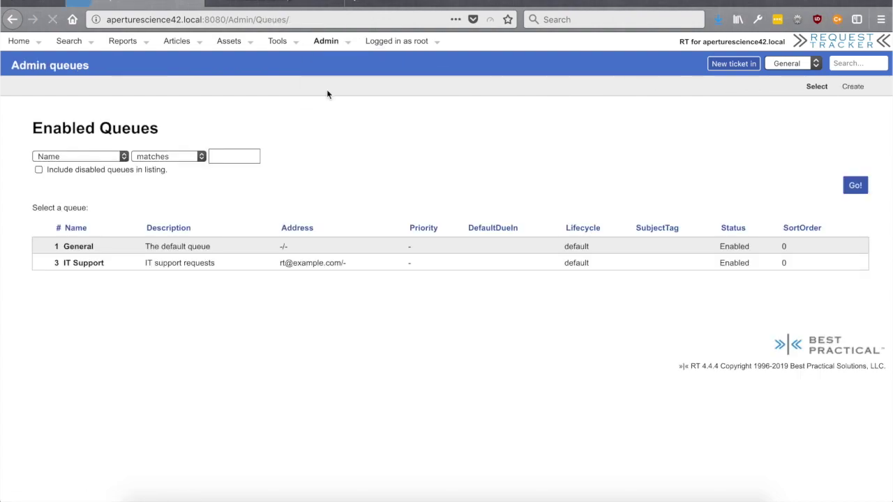
left_click(100, 266)
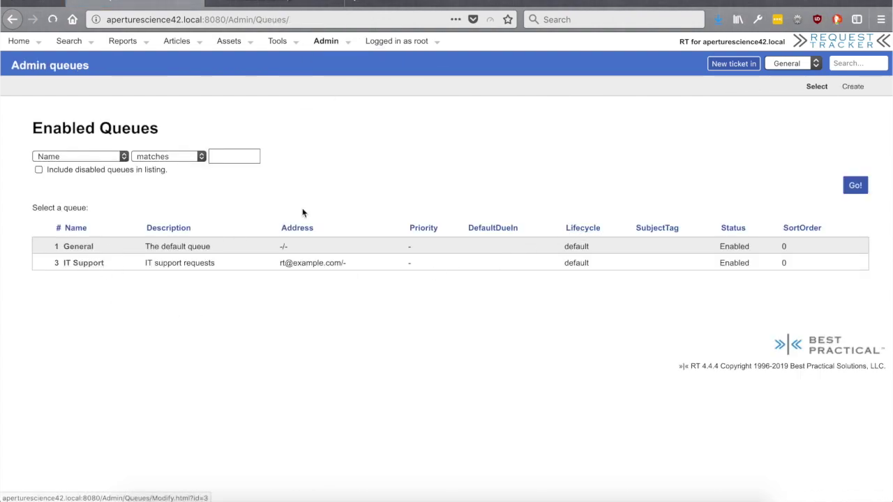
left_click(694, 90)
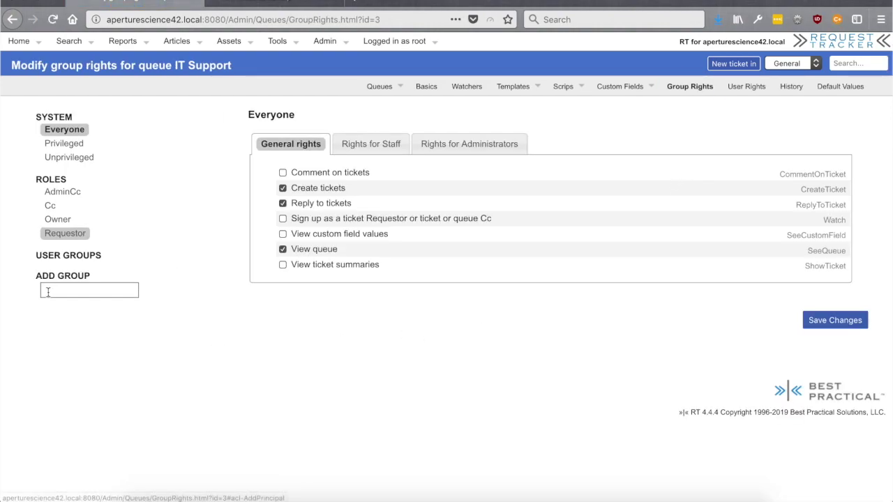
left_click(102, 290)
type("IT")
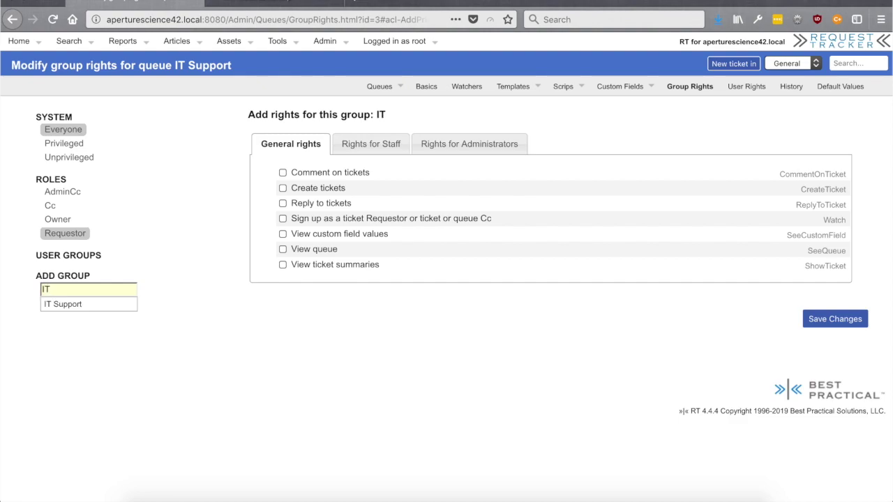
left_click(60, 305)
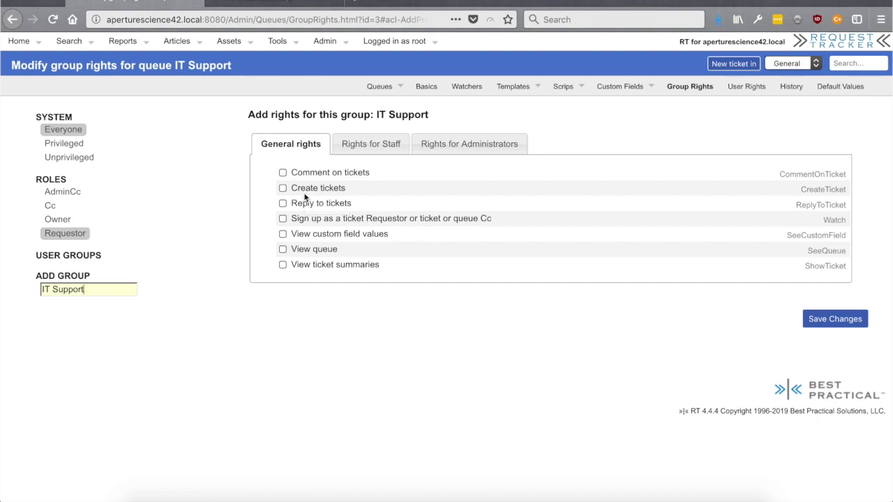
Tick View queue, View ticket summaries, View custom field values, Reply, Create, Comment and Sign up
left_click(304, 251)
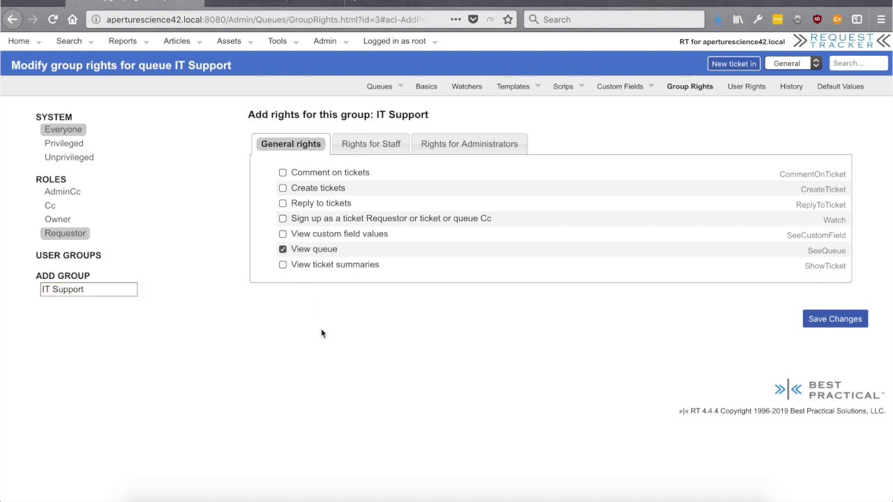
left_click(318, 266)
left_click(333, 236)
left_click(307, 203)
left_click(304, 188)
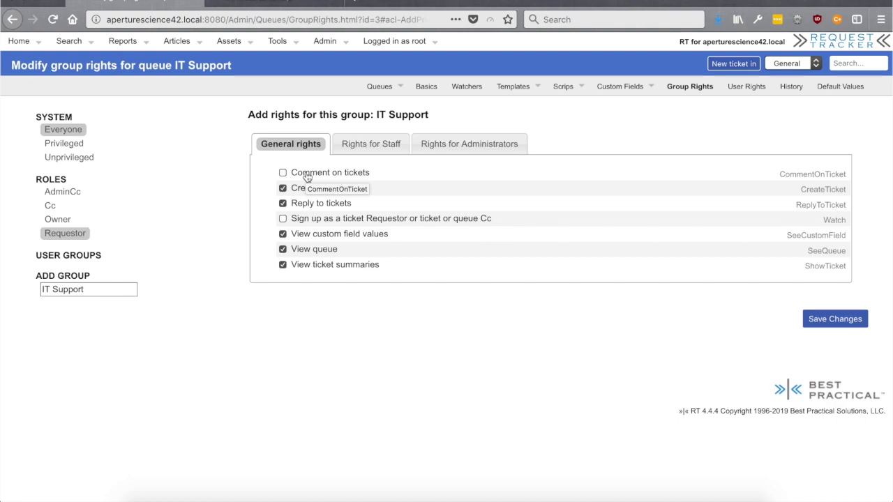
left_click(306, 174)
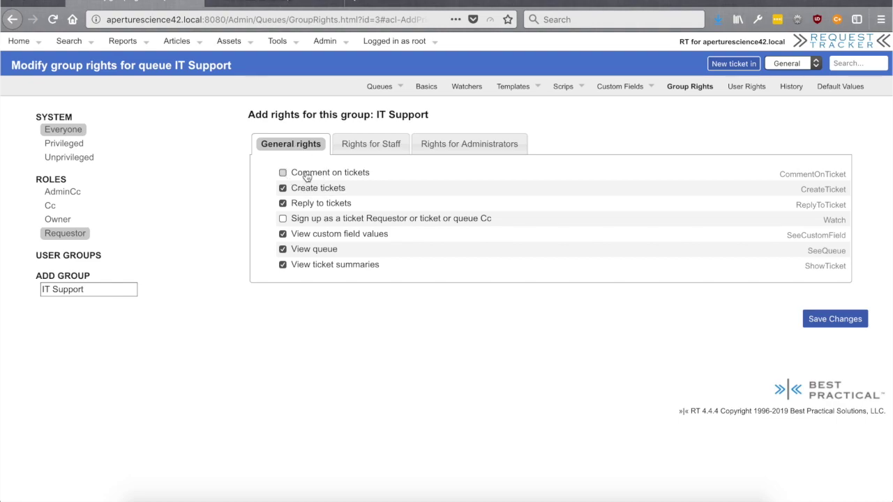
left_click(307, 220)
Grant Take, Steal, Own, Modify tickets, Modify custom field values and both View staff rights
left_click(381, 146)
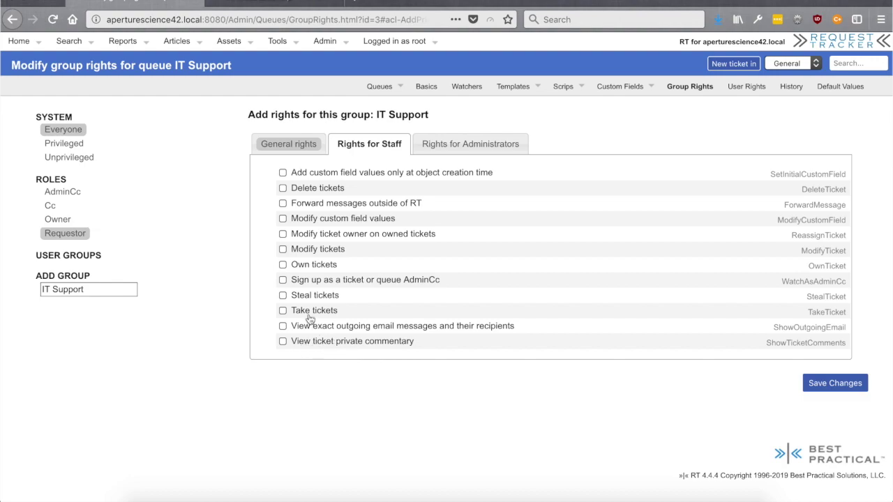
left_click(307, 314)
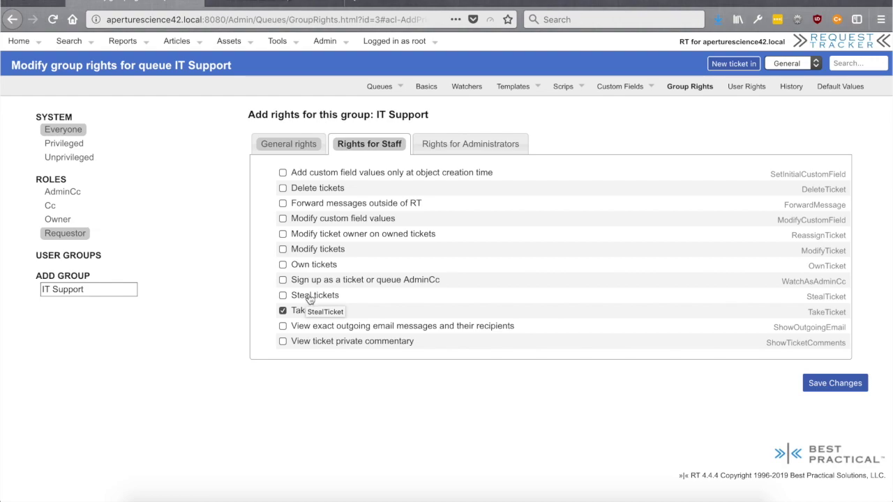
left_click(309, 297)
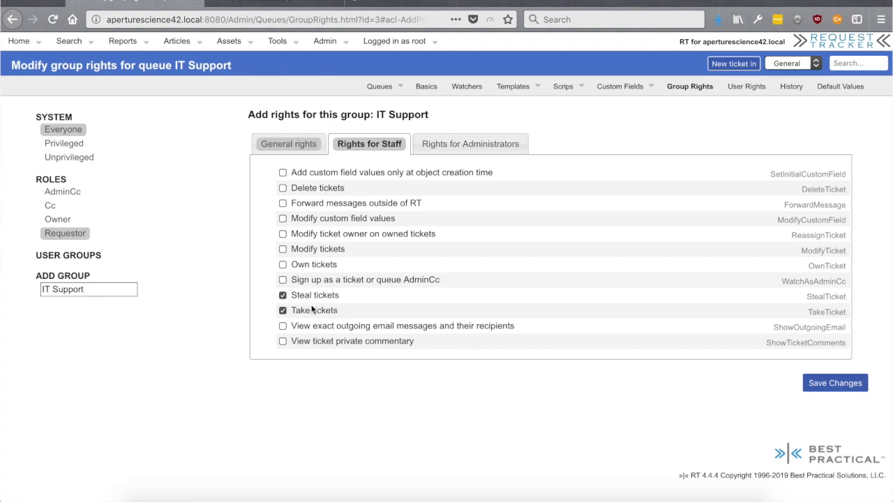
left_click(307, 266)
left_click(307, 251)
left_click(332, 220)
left_click(317, 346)
left_click(313, 328)
Glance at the administrator rights, return to staff rights, and save all changes
left_click(500, 143)
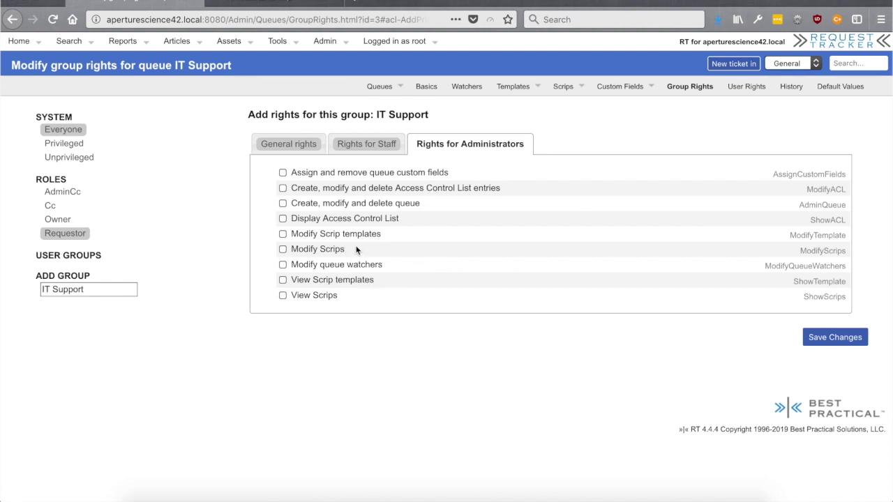
left_click(358, 149)
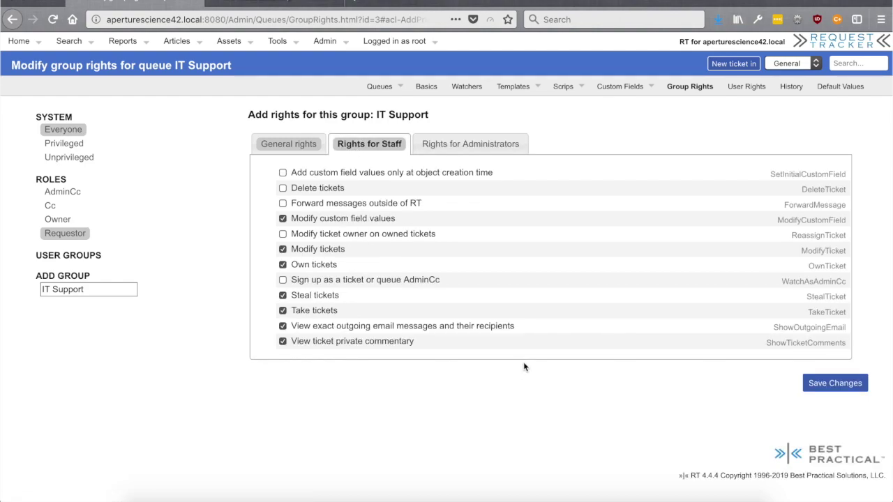
left_click(837, 388)
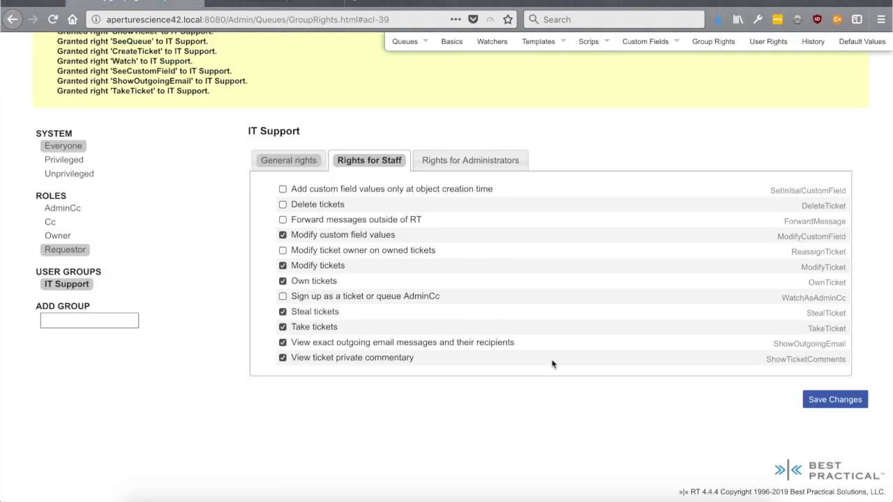
In staff1's browser, refresh the home page and take ticket #1
key("super+Tab")
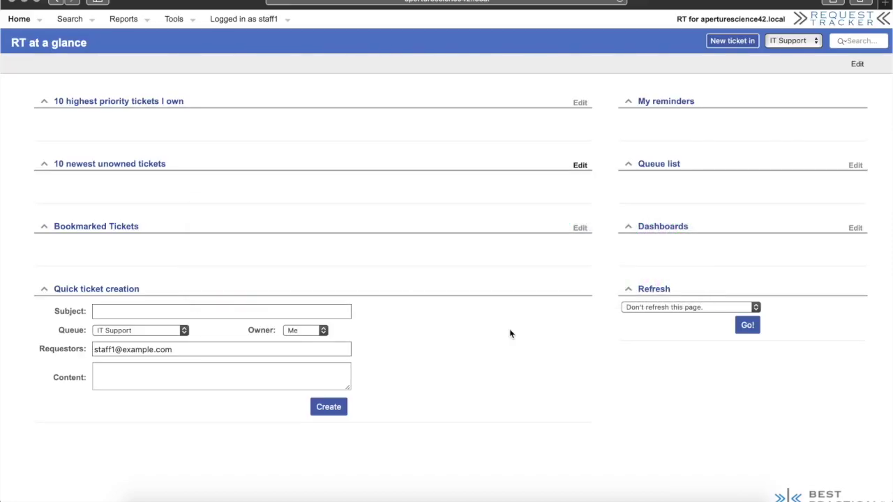
key("super+r")
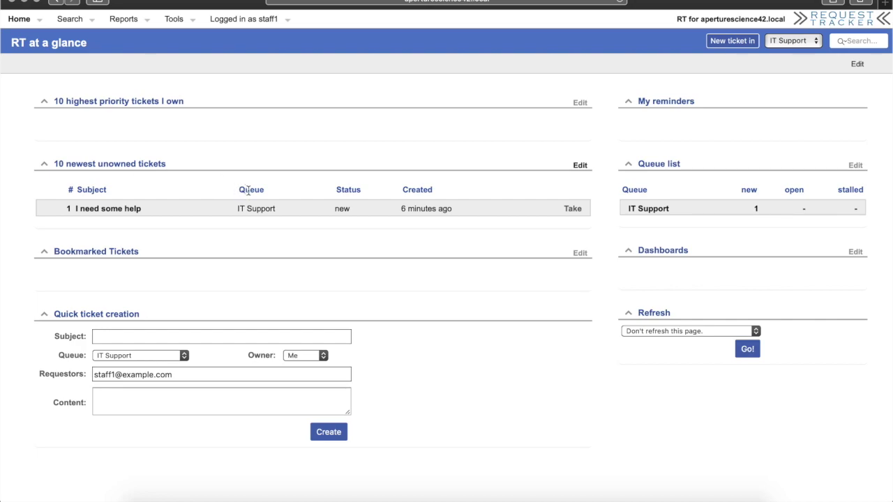
left_click(572, 209)
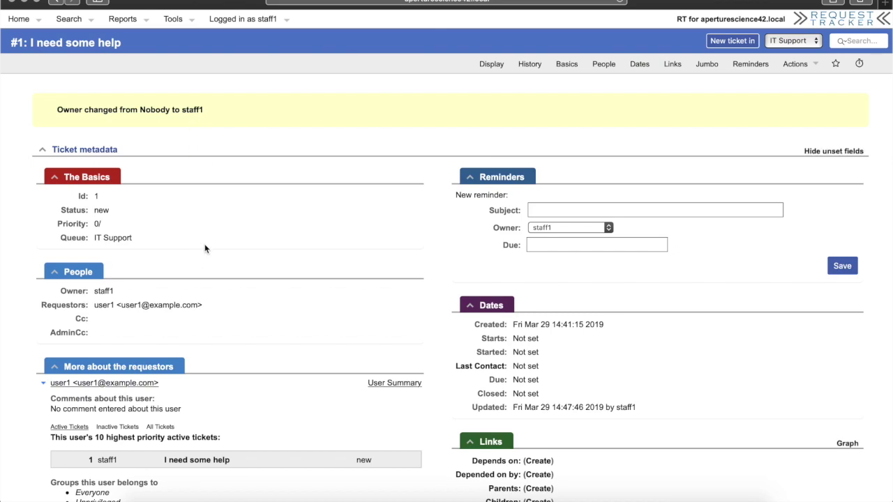
Scroll through ticket #1's metadata and History, then return to the top near the Actions menu
scroll(205, 248, "down", 2)
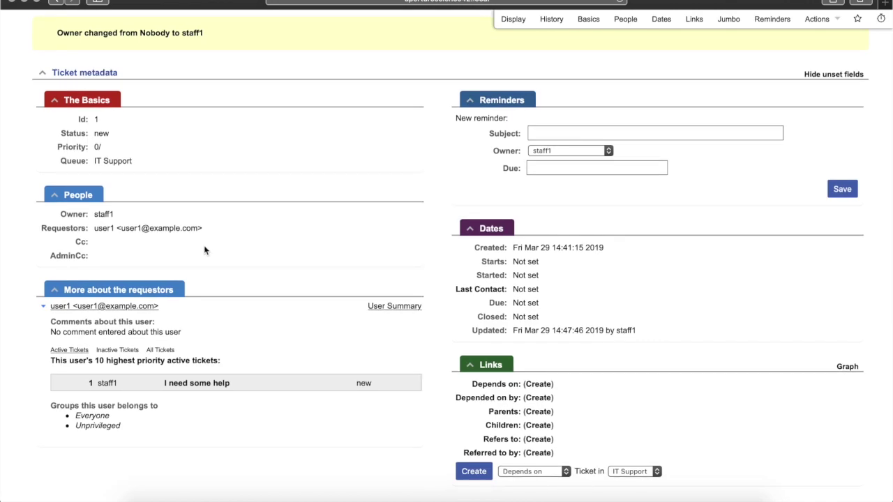
scroll(205, 250, "down", 1)
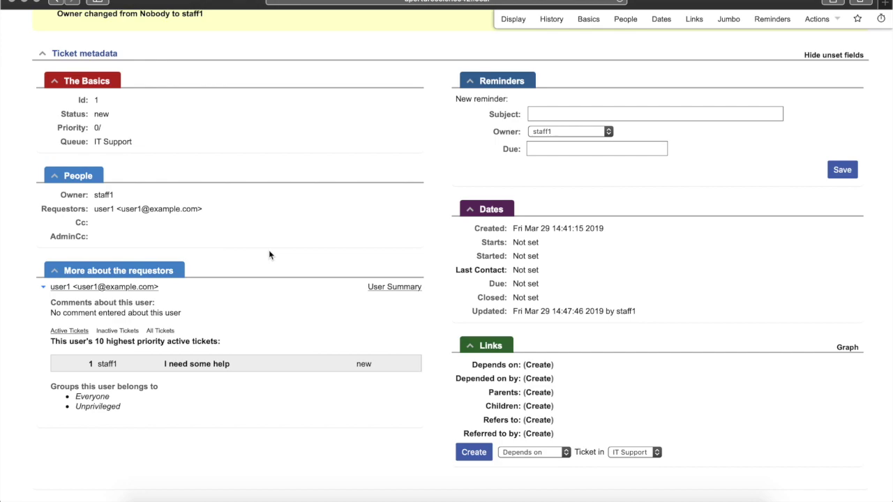
scroll(270, 255, "down", 4)
scroll(269, 255, "down", 5)
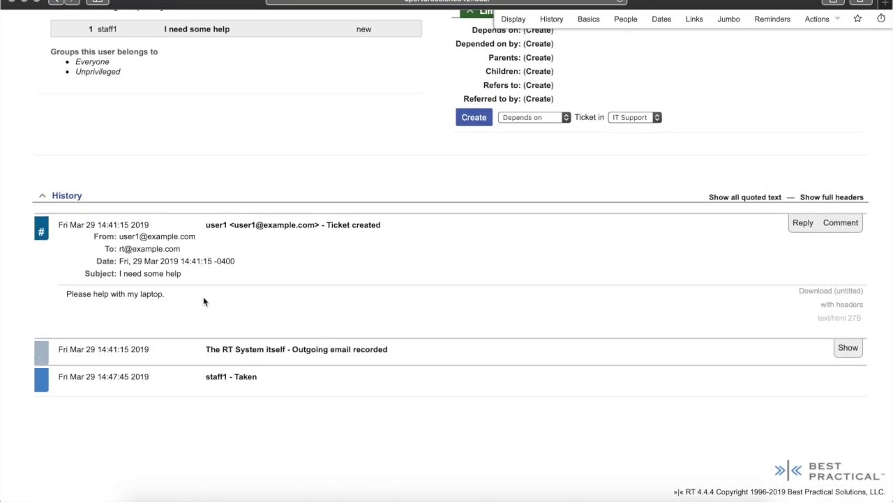
scroll(203, 297, "up", 3)
scroll(203, 297, "up", 8)
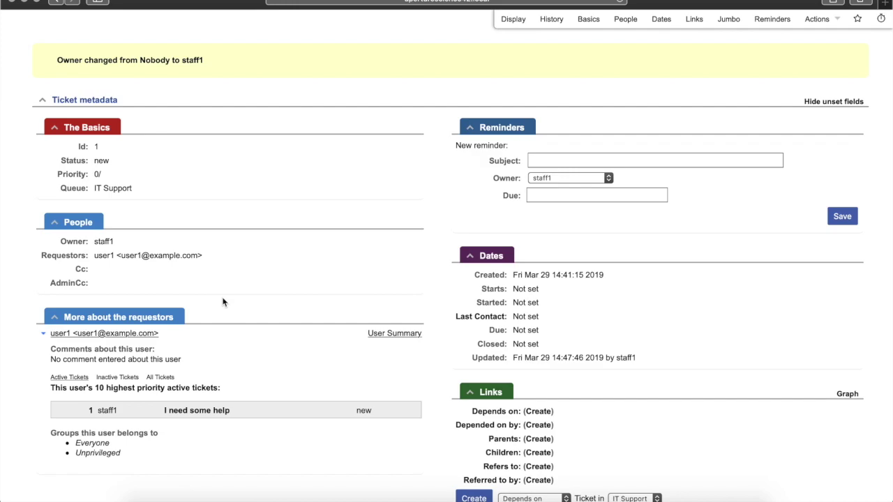
scroll(228, 302, "up", 2)
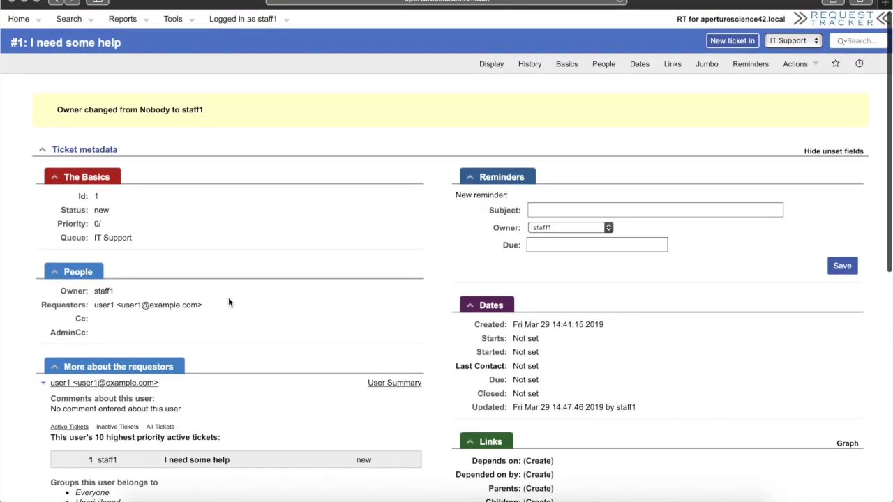
mouse_move(793, 63)
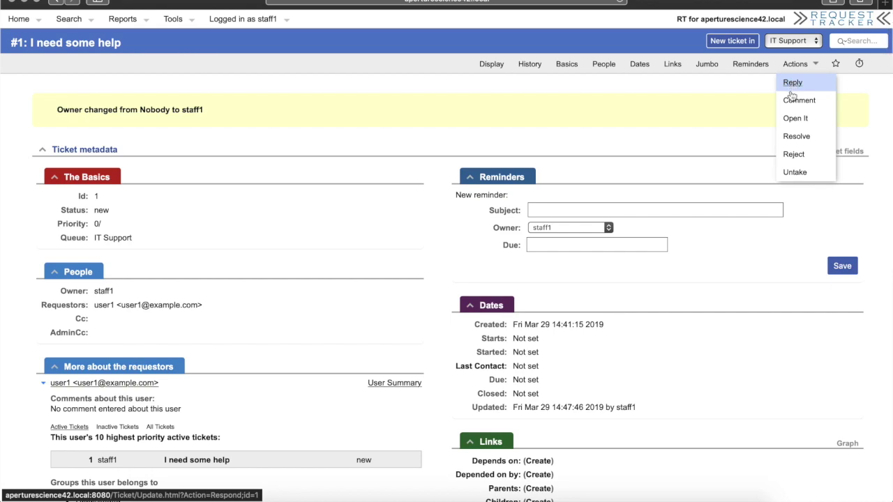
Open ticket #1 with a reply to the requester reading "I'm working on it"
left_click(792, 118)
left_click(341, 295)
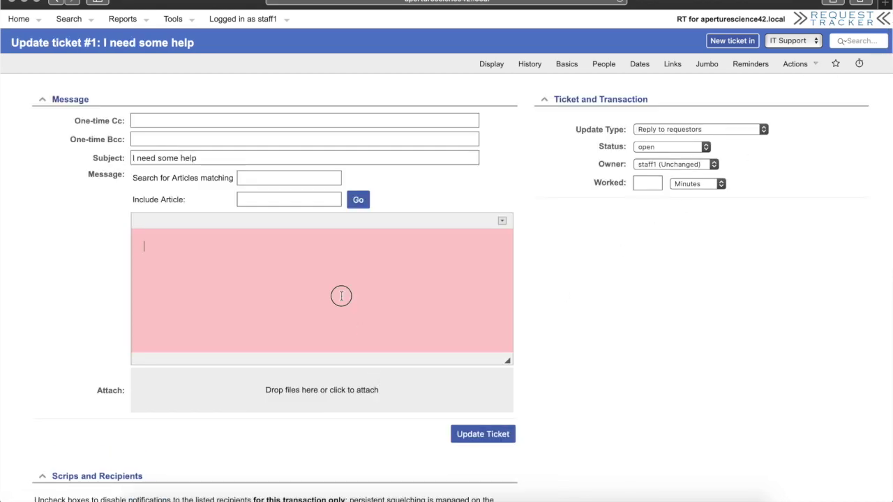
type("I'm working on it")
scroll(392, 293, "down", 1)
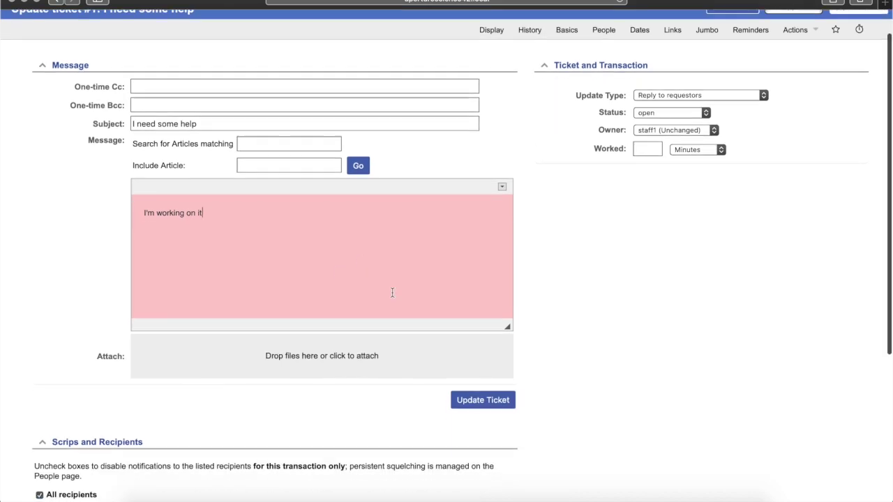
scroll(392, 292, "down", 5)
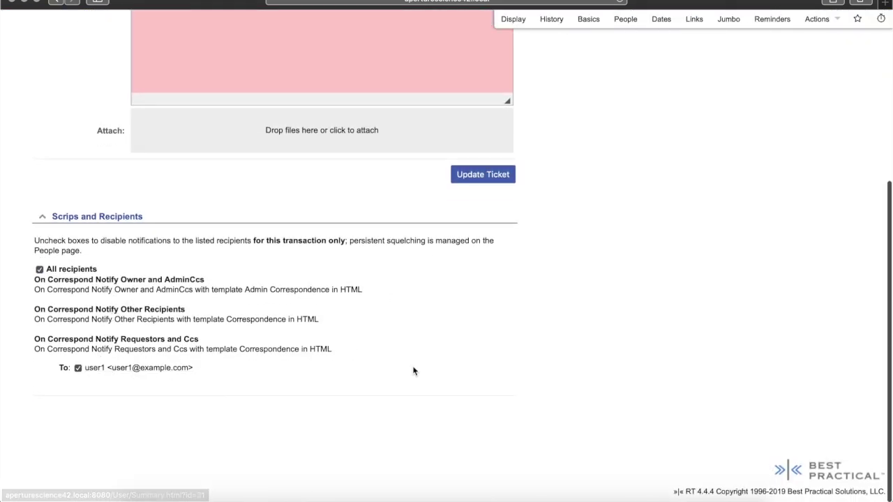
scroll(413, 371, "up", 5)
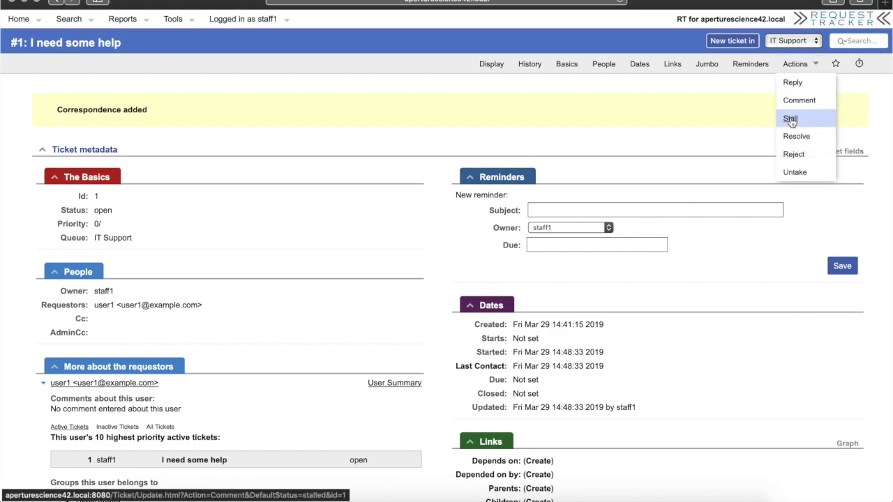
Resolve ticket #1 with the comment "All set."
left_click(794, 136)
left_click(446, 286)
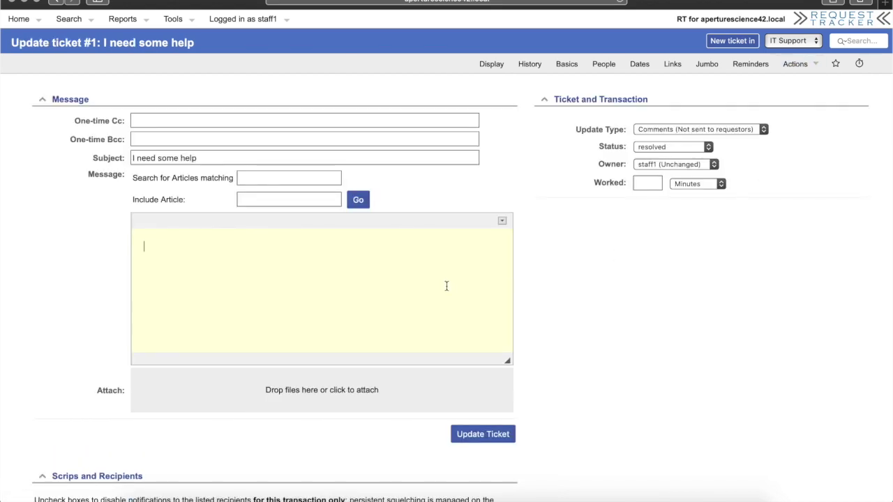
type("All set.")
left_click(510, 434)
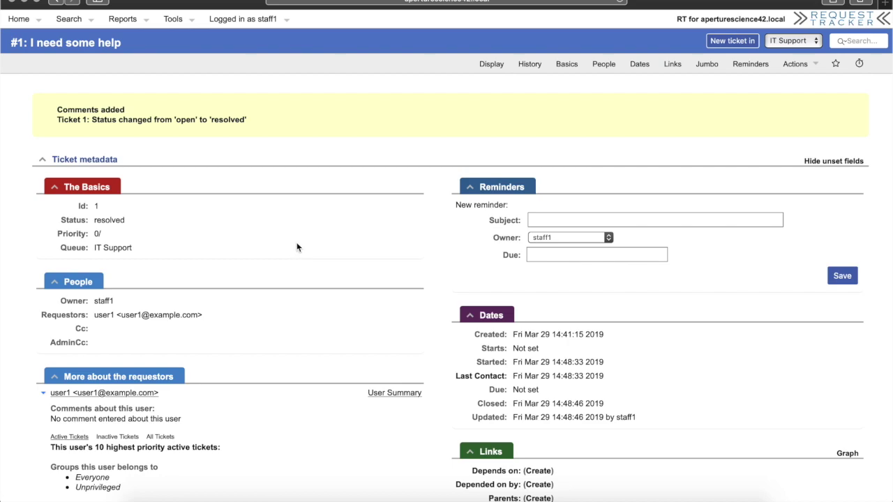
Return to the root administrator's browser session and its RT at a glance home page
key("super+Tab")
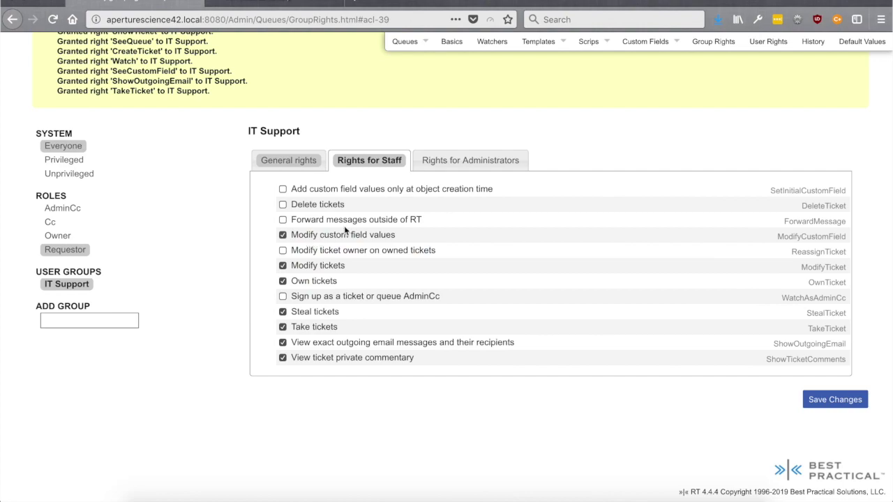
scroll(344, 230, "up", 3)
scroll(343, 230, "up", 1)
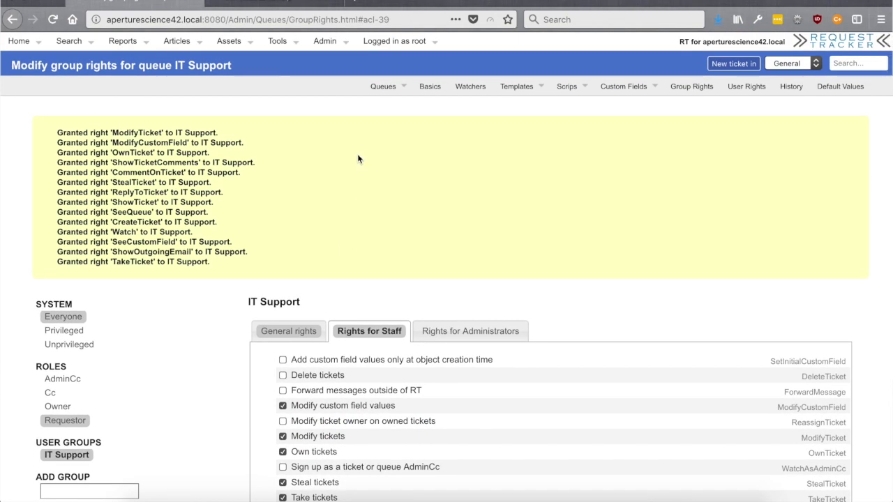
mouse_move(377, 87)
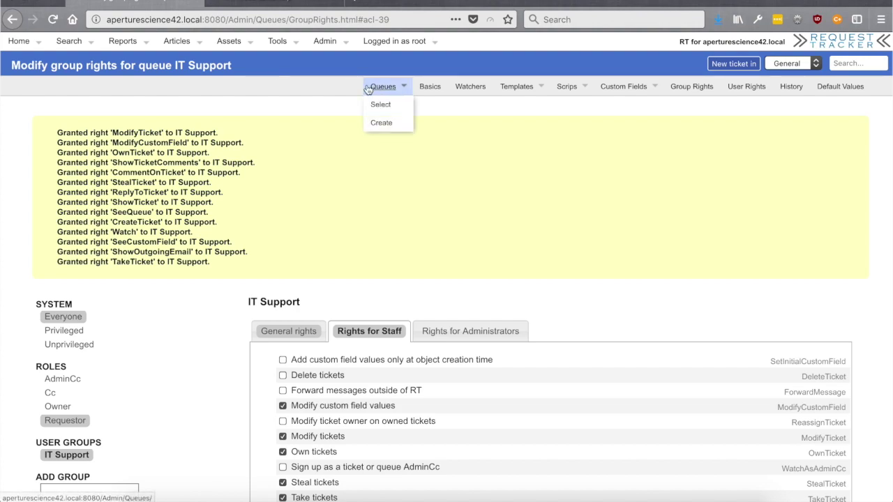
left_click(20, 46)
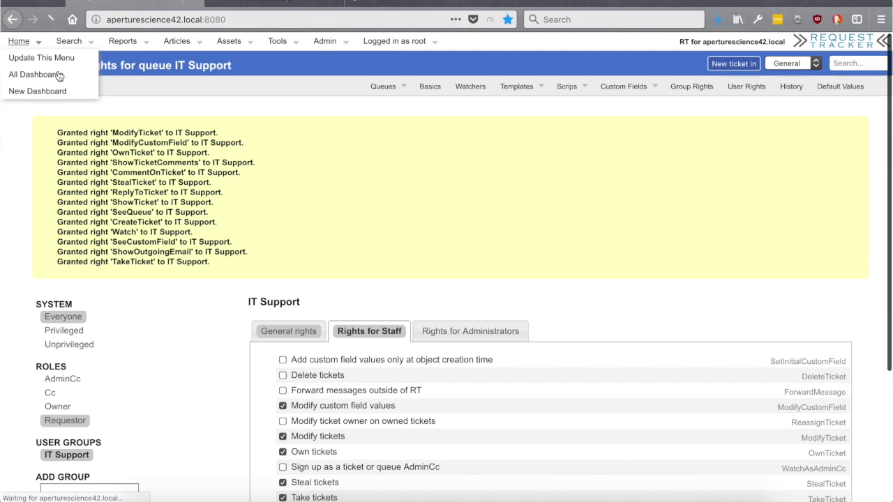